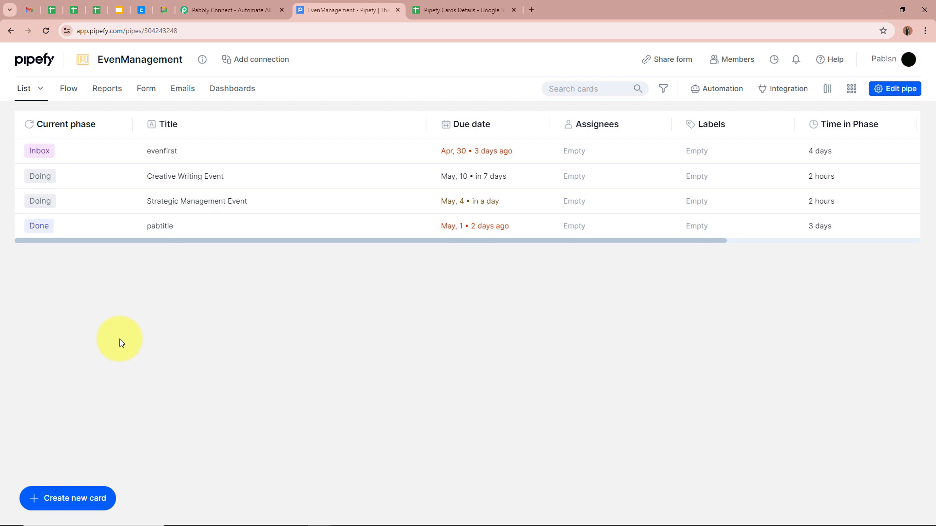
# - Check the Creative Writing Event row's Doing status in Pipefy Cards Details, then go to Pabbly Connect
pyautogui.click(466, 11)
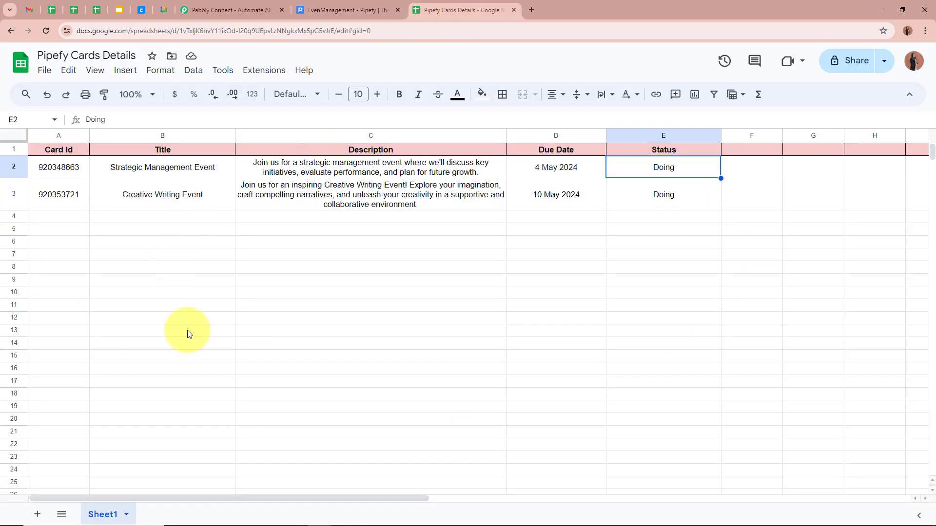
pyautogui.click(637, 204)
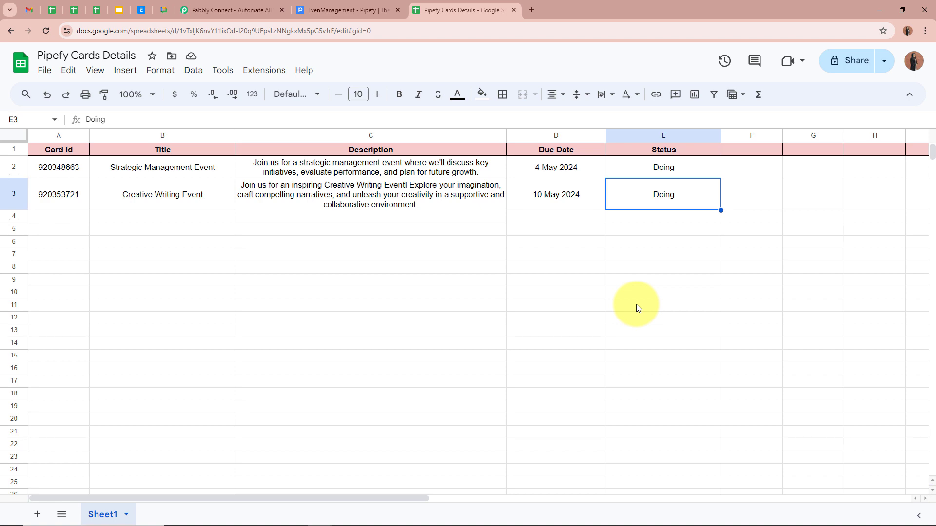
pyautogui.click(227, 10)
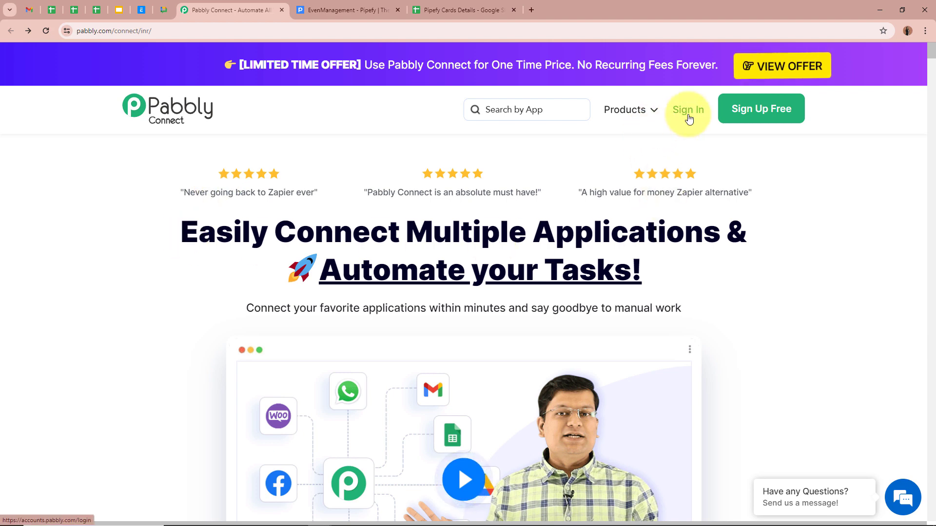
# - Sign in to Pabbly, open Pabbly Connect from the apps, and start a new workflow
pyautogui.click(785, 112)
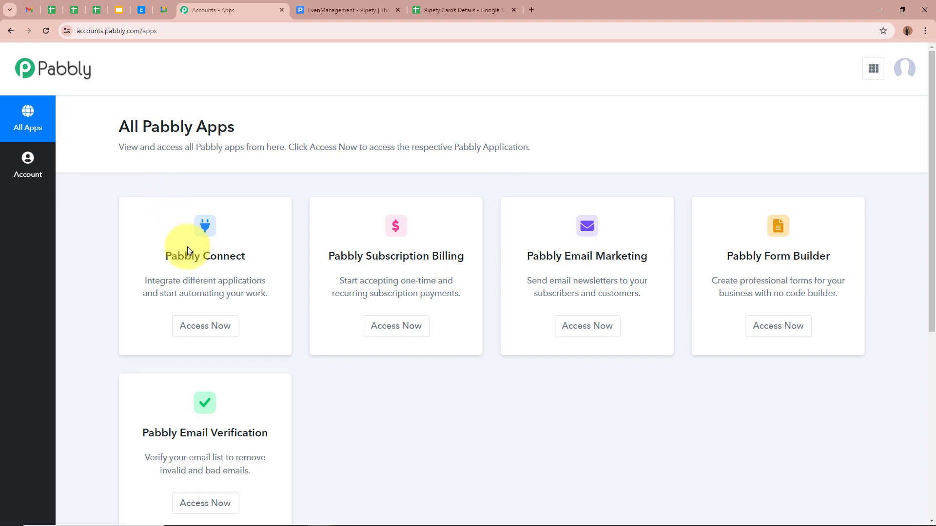
pyautogui.click(207, 325)
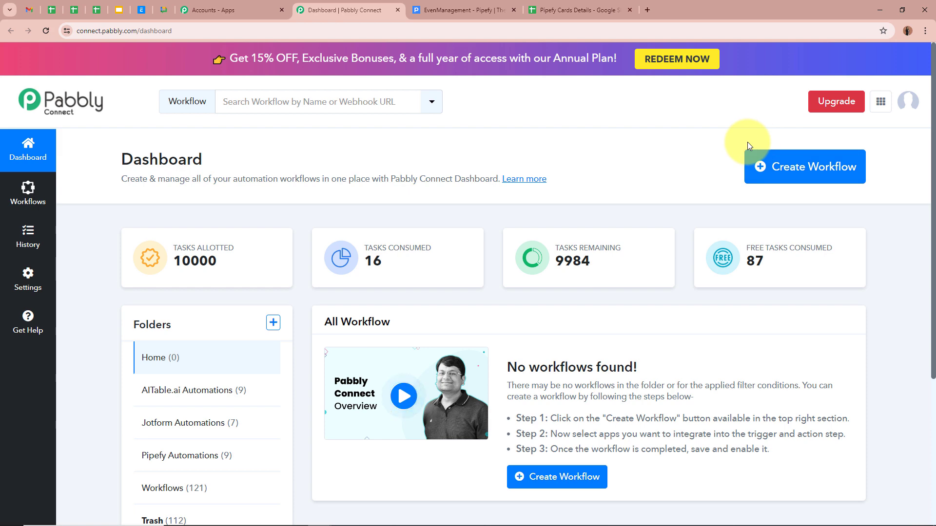
pyautogui.click(786, 172)
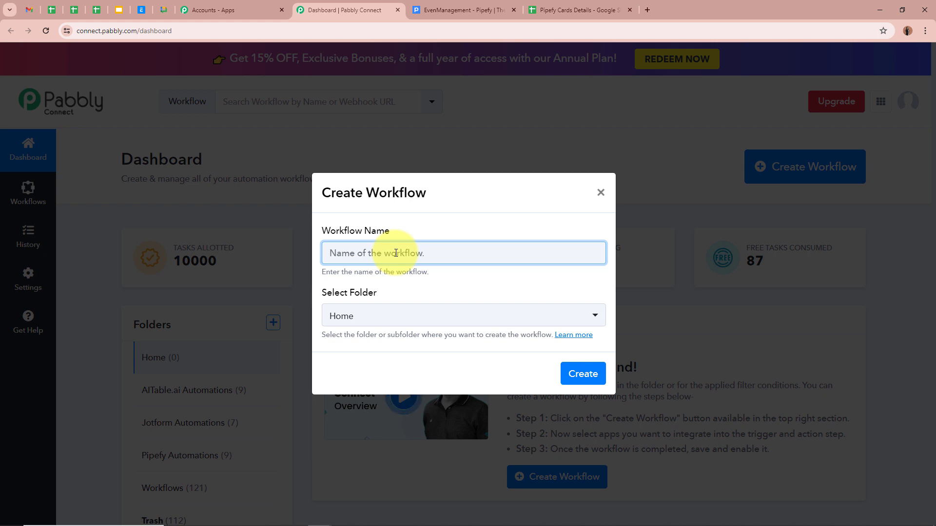
# - Paste 'Update Google Sheets for Pipefy Card (Marked as Done)' as the workflow name
pyautogui.write('Update Google Sheets for Pipefy Card (Marked as Done)')
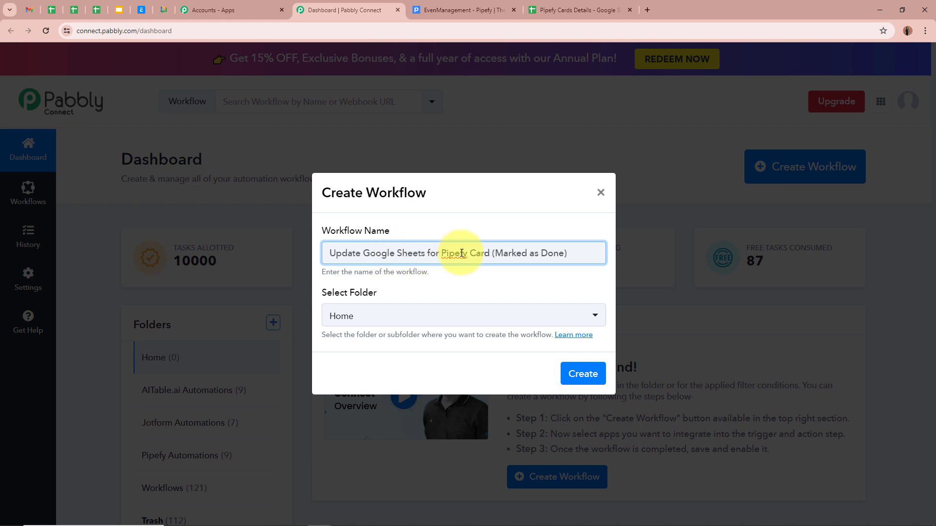
pyautogui.click(461, 298)
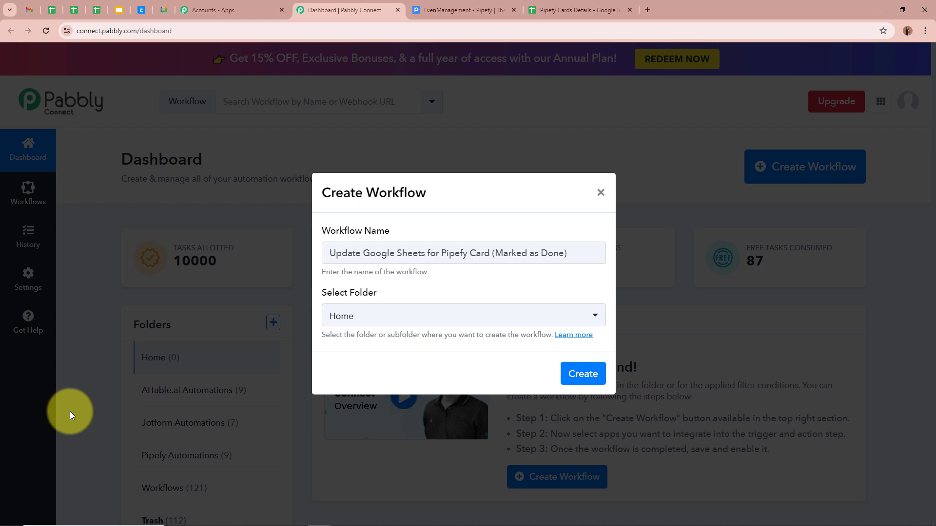
pyautogui.moveTo(568, 253); pyautogui.dragTo(312, 264)
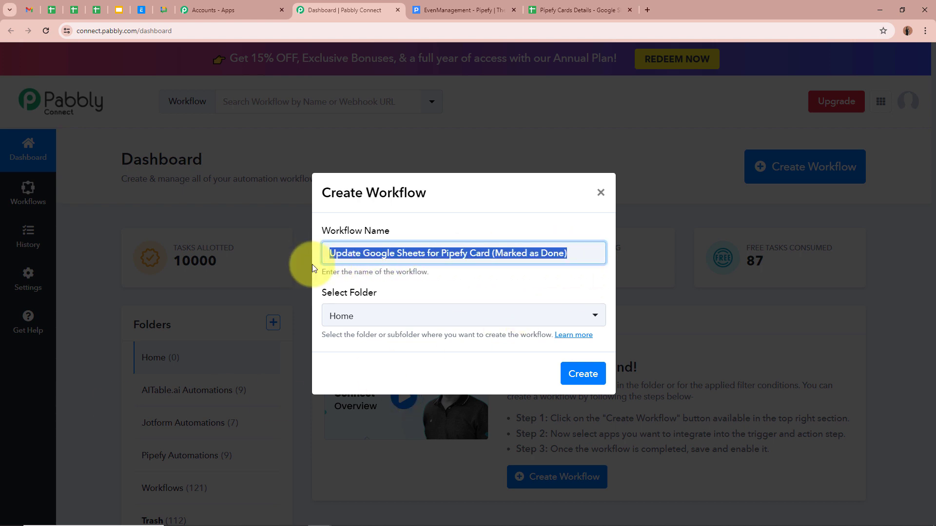
pyautogui.click(535, 286)
# - Place the workflow in the Pipefy Automations folder and create it
pyautogui.click(587, 317)
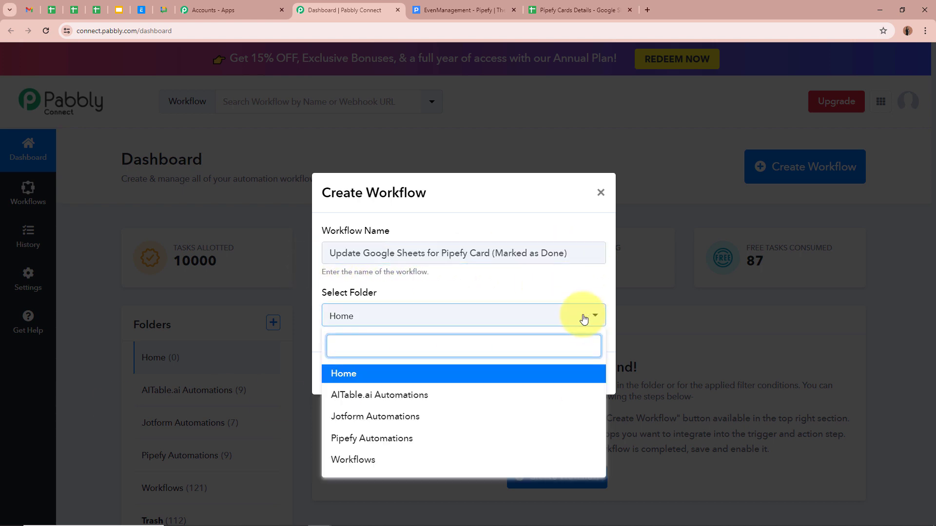
pyautogui.click(466, 439)
pyautogui.click(439, 344)
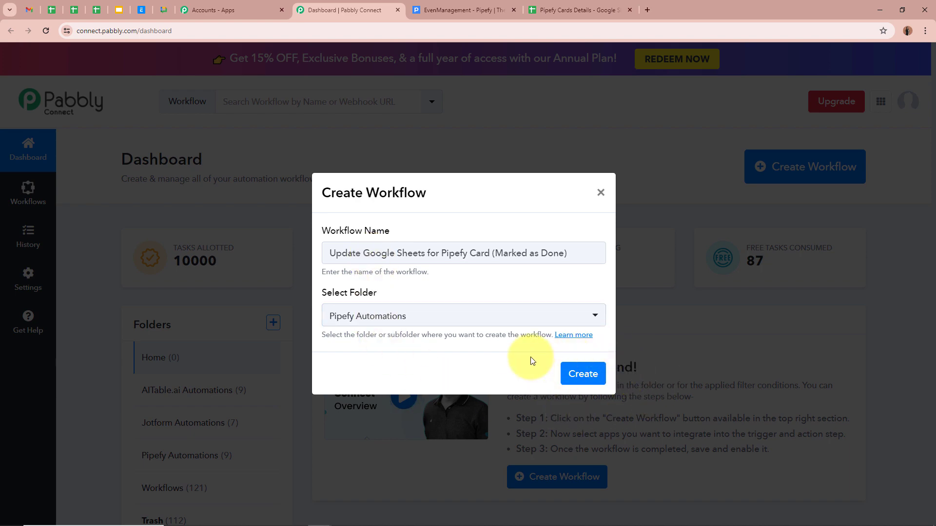
pyautogui.click(583, 373)
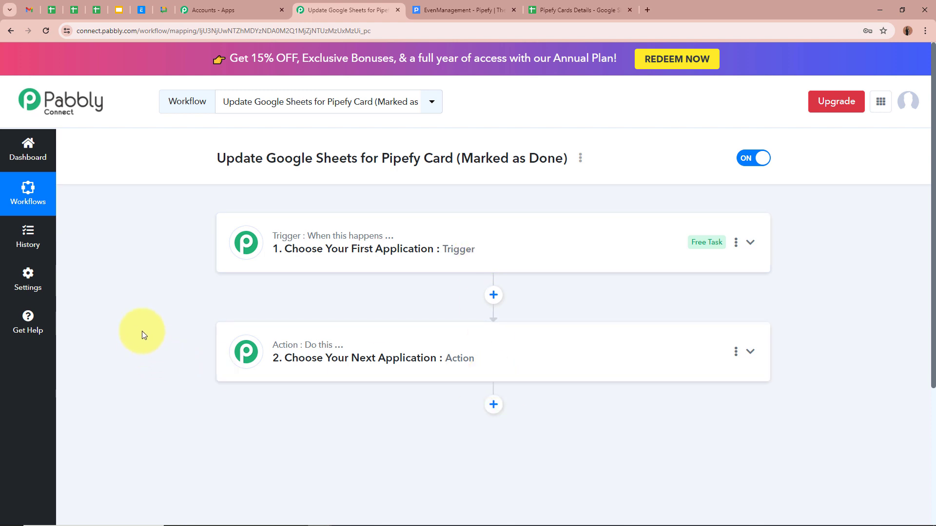
# - Set the trigger app to Pipefy with the Card Done trigger event
pyautogui.click(750, 244)
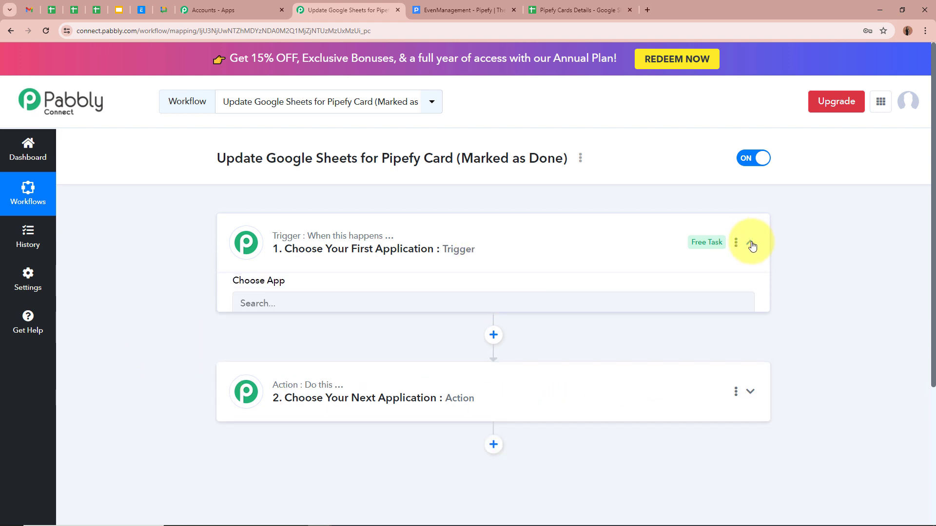
pyautogui.click(468, 319)
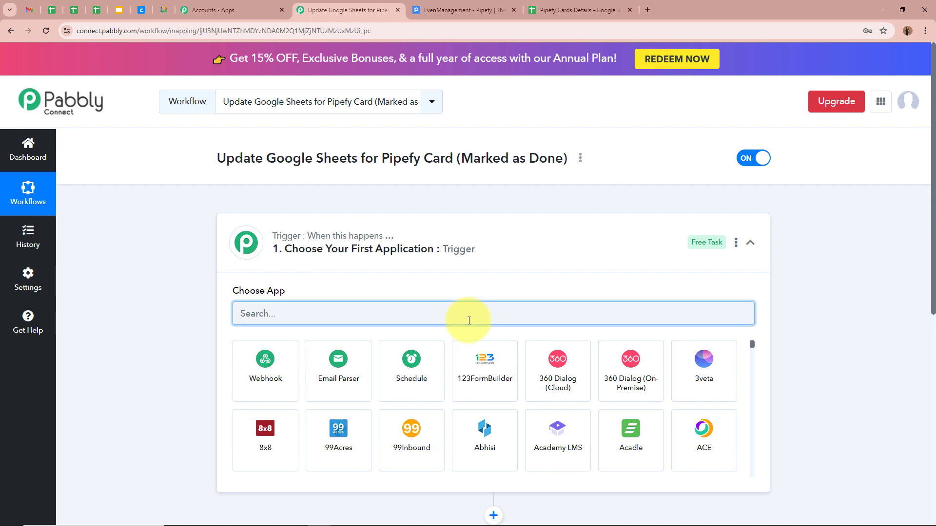
pyautogui.write('Pipefy')
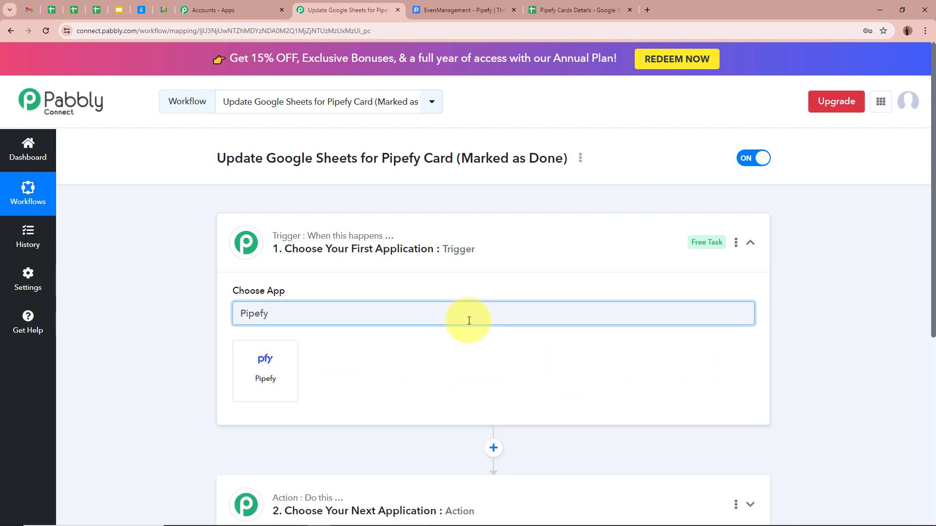
pyautogui.click(263, 365)
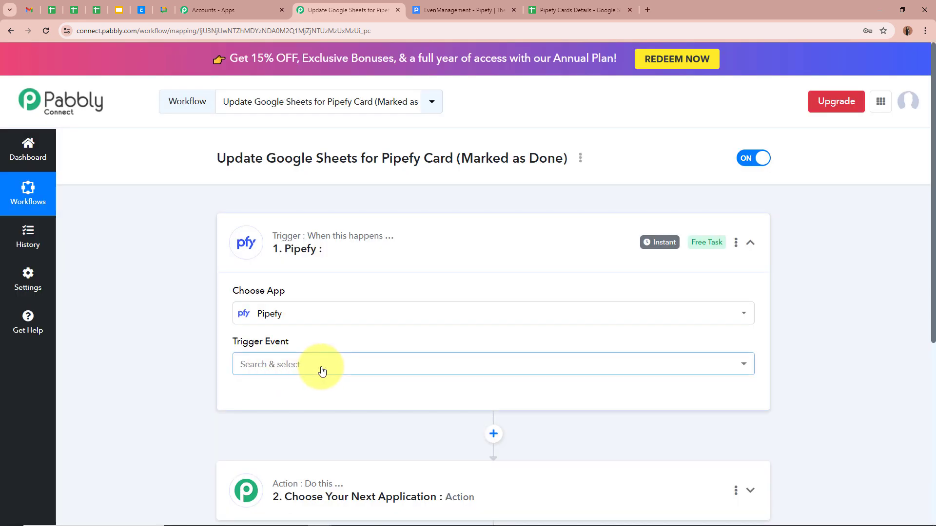
pyautogui.click(320, 367)
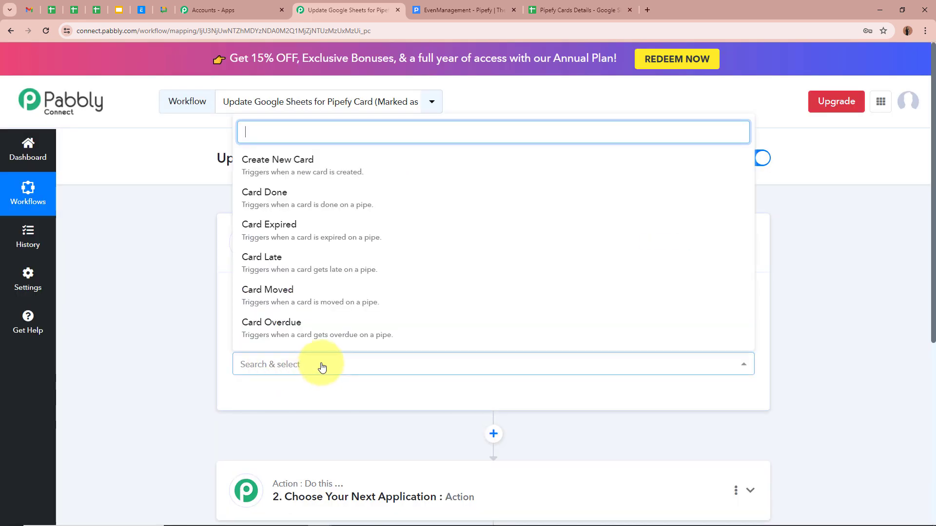
pyautogui.click(271, 209)
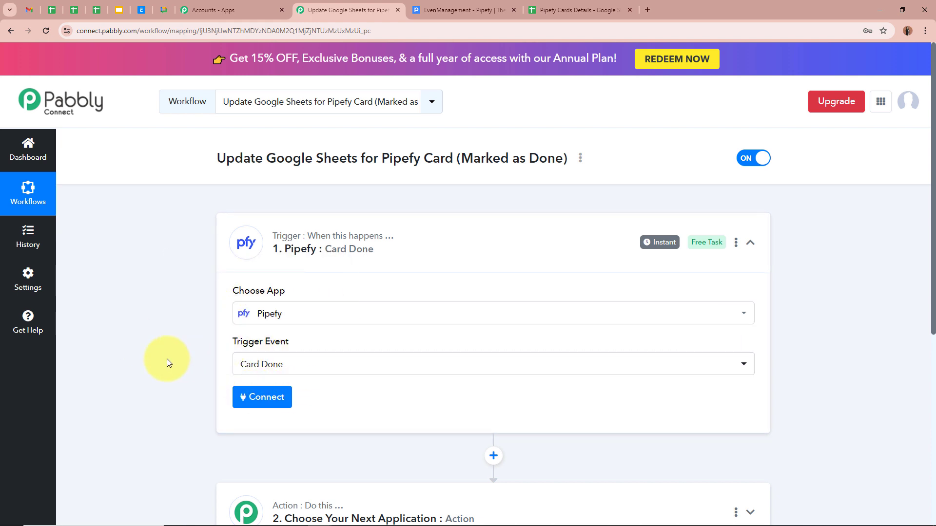
# - Glance at the Pipefy cards list, then begin connecting the Pipefy account
pyautogui.click(469, 10)
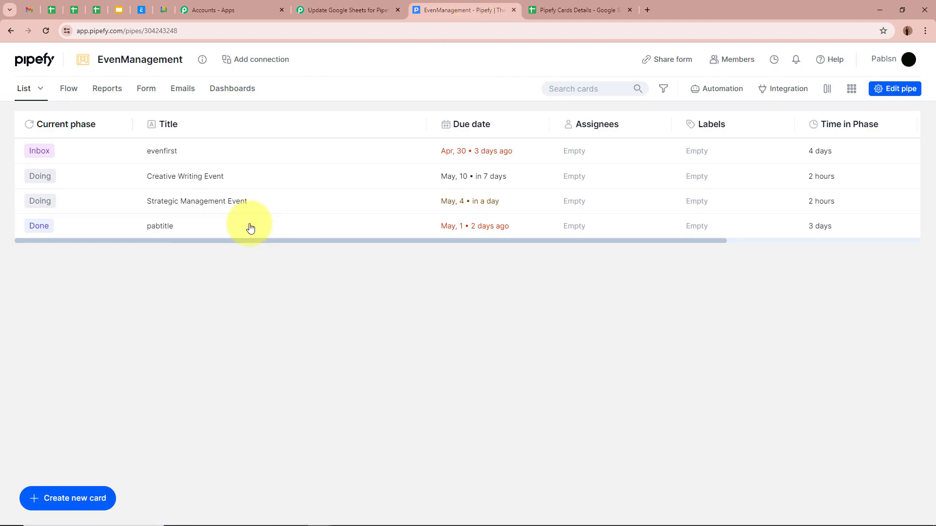
pyautogui.click(348, 9)
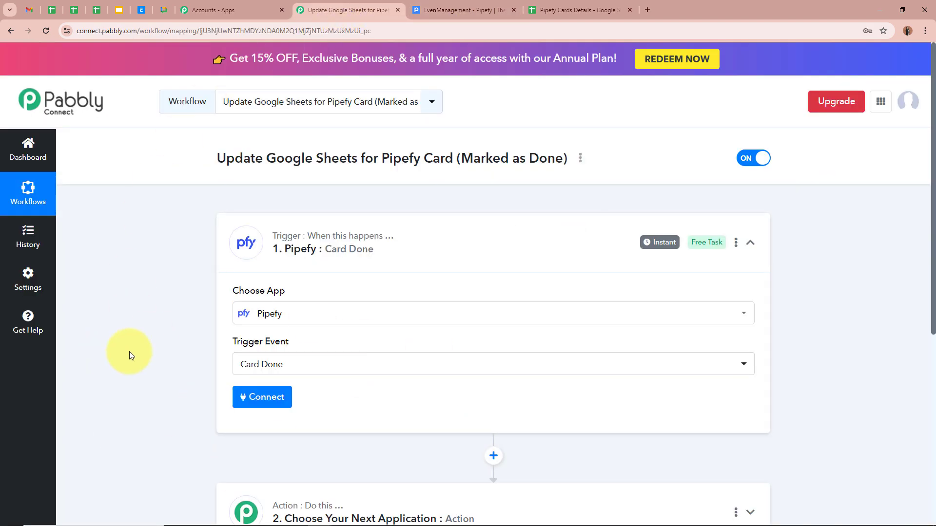
pyautogui.scroll(-2, 130, 352)
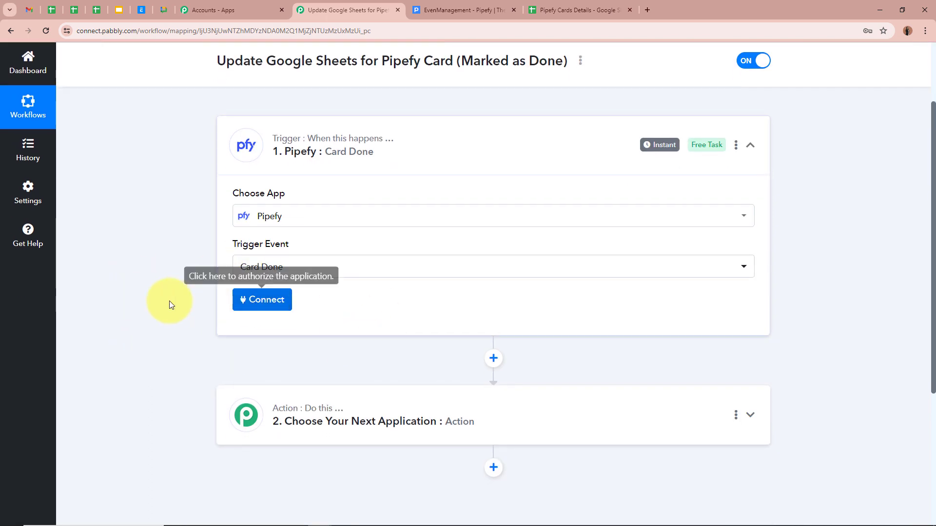
pyautogui.click(269, 299)
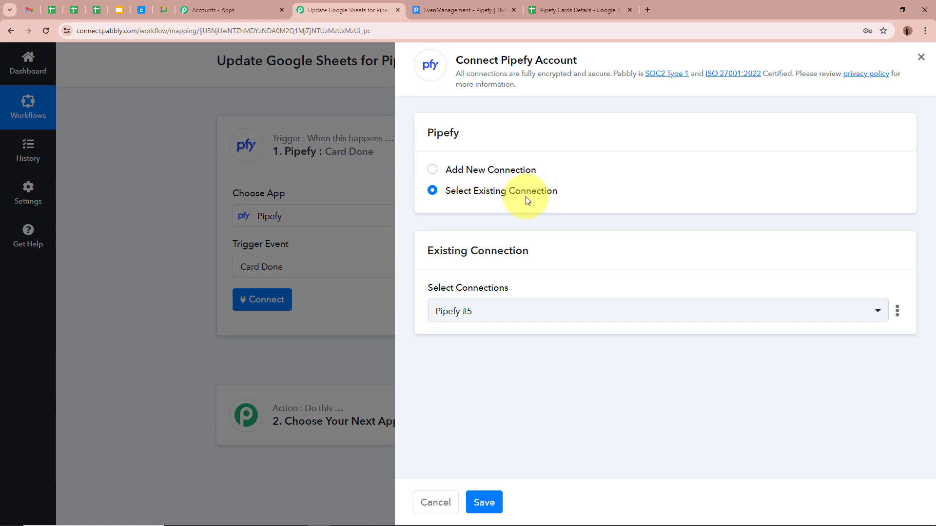
# - Add a new Pipefy connection named Pipefy #6 and open Pipefy's Tokens page from the instructions
pyautogui.click(433, 170)
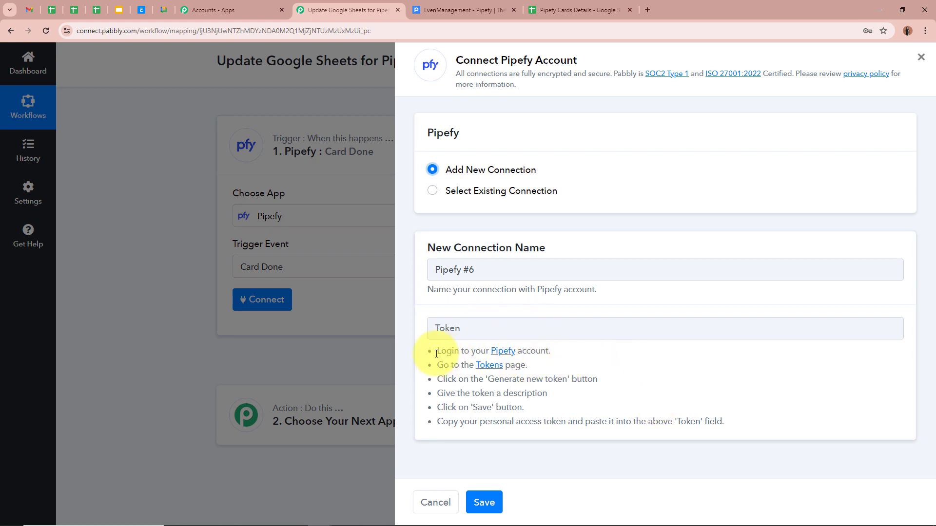
pyautogui.moveTo(439, 351); pyautogui.dragTo(724, 424)
pyautogui.click(727, 427)
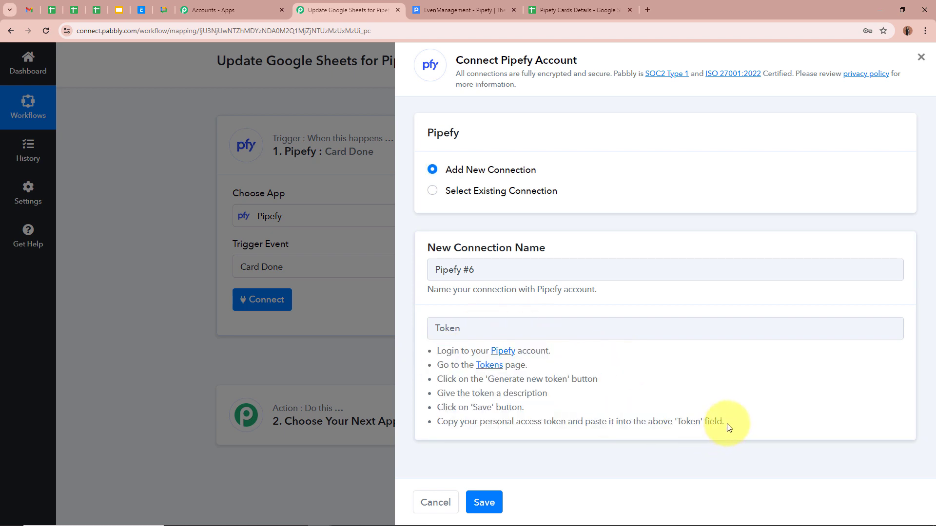
pyautogui.click(441, 9)
pyautogui.click(361, 5)
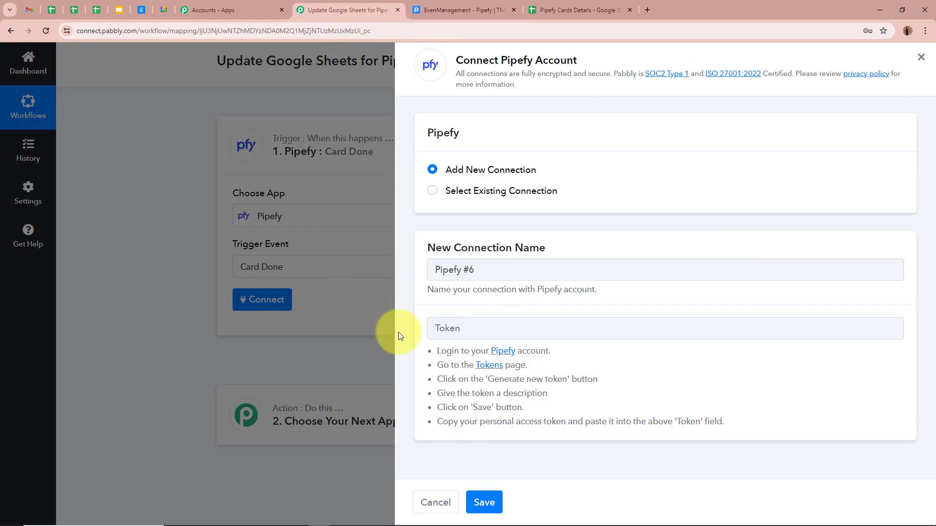
pyautogui.click(494, 371)
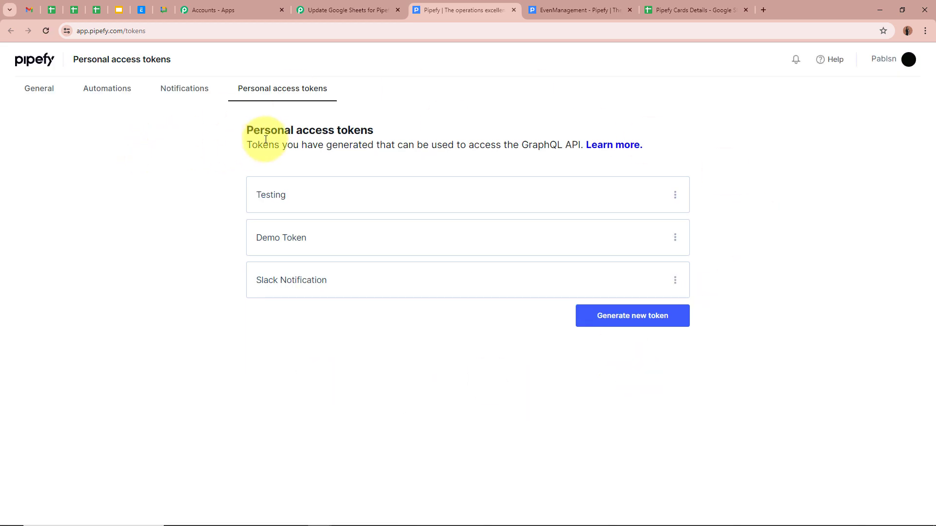
# - Generate a new Pipefy personal access token described as 'Test'
pyautogui.click(644, 322)
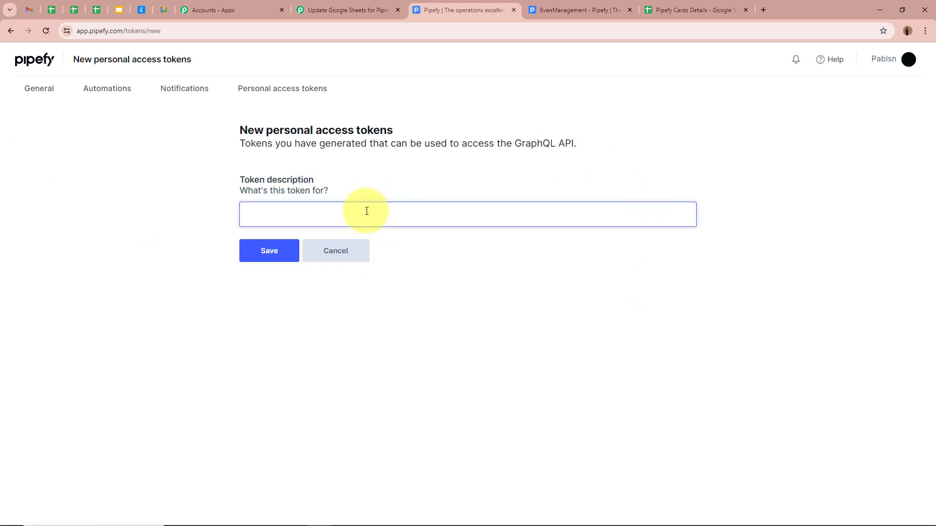
pyautogui.write('Test')
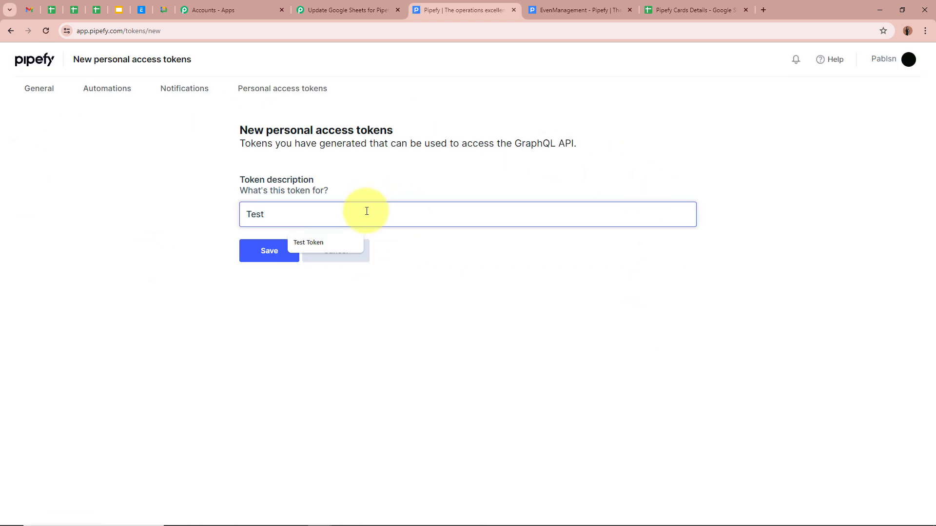
pyautogui.click(269, 249)
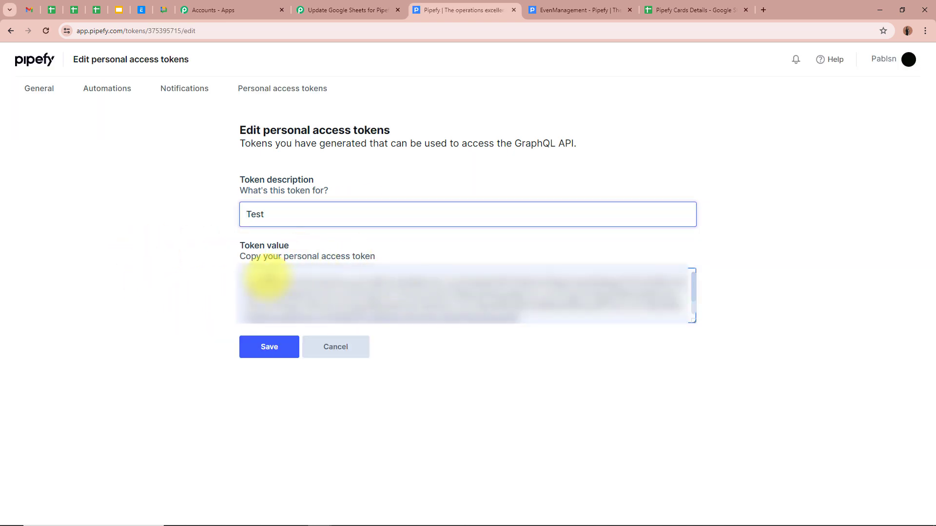
pyautogui.click(270, 347)
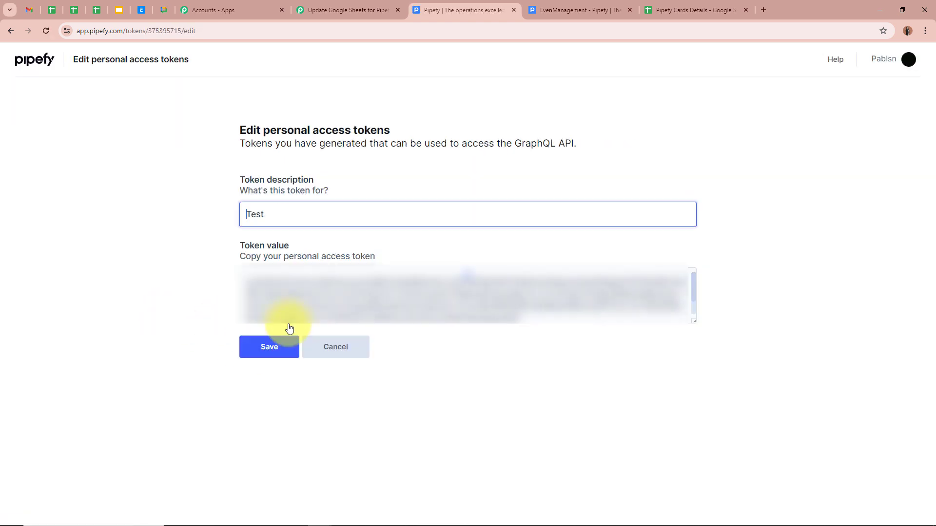
# - Copy the new token's value and return to the Pabbly workflow
pyautogui.click(285, 291)
pyautogui.rightClick(390, 303)
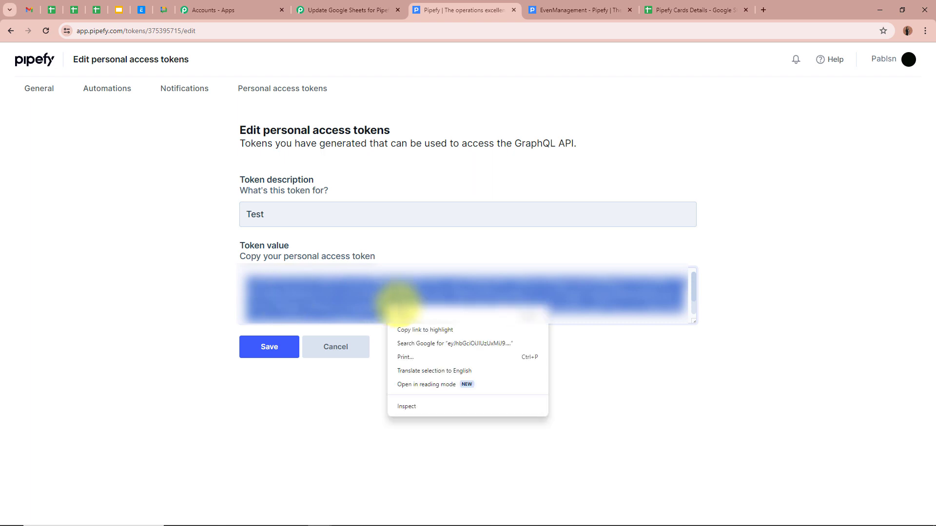
pyautogui.click(412, 312)
pyautogui.click(344, 8)
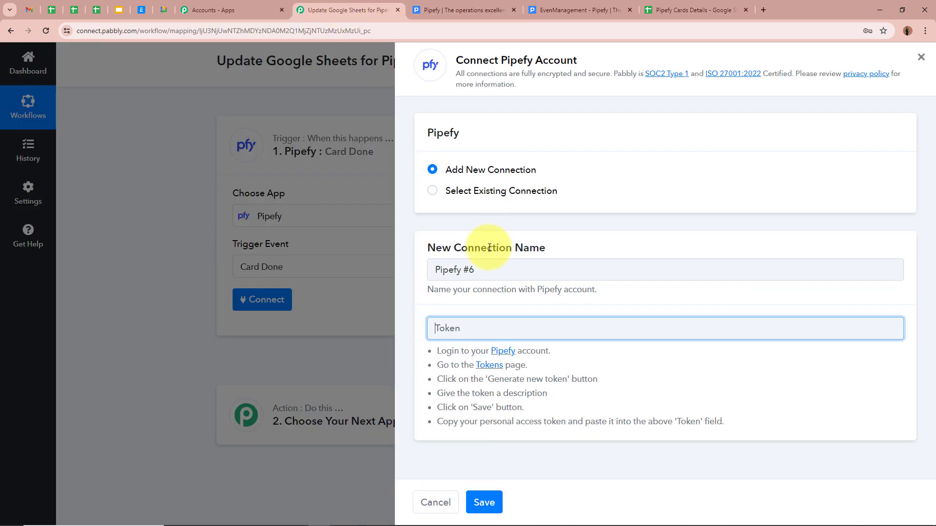
# - Paste the token, save the Pipefy connection, and keep Pablsn as the organization
pyautogui.rightClick(484, 324)
pyautogui.click(500, 215)
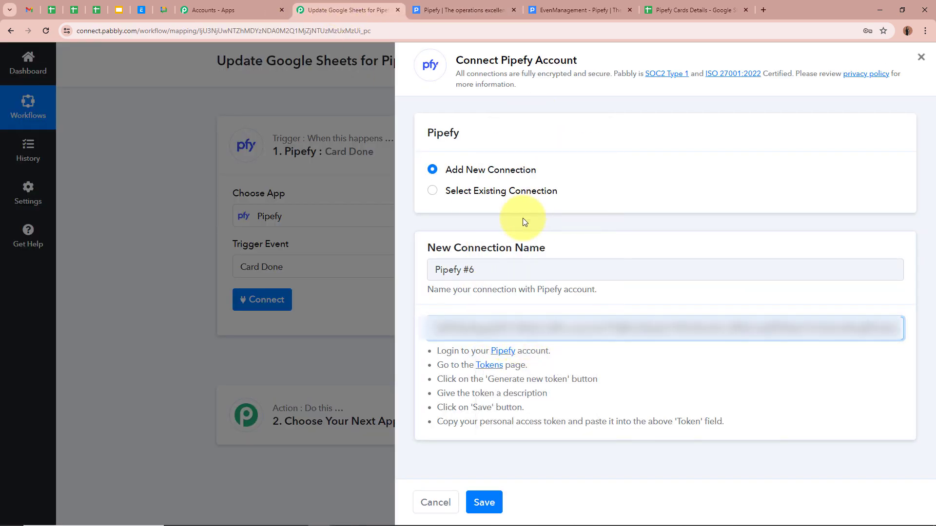
pyautogui.click(484, 502)
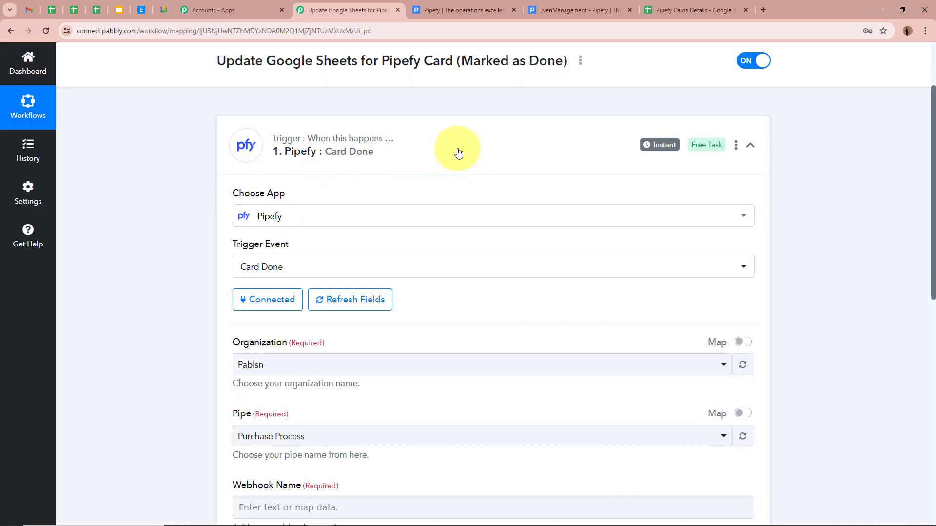
pyautogui.scroll(-3, 159, 197)
pyautogui.scroll(-1, 160, 197)
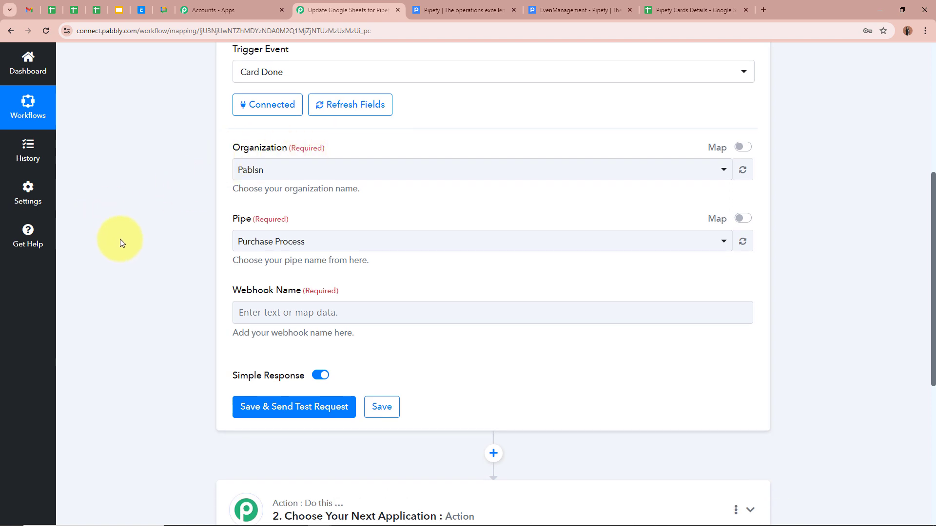
pyautogui.click(299, 170)
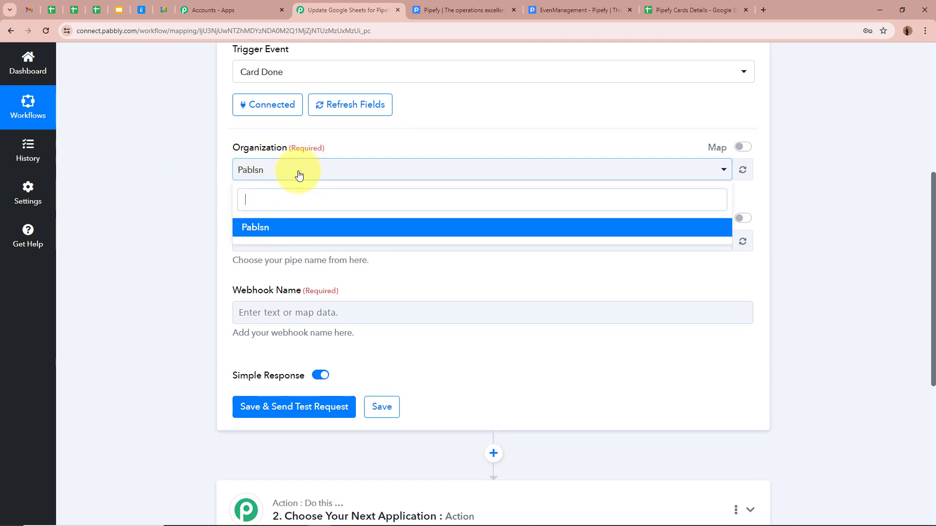
pyautogui.click(293, 225)
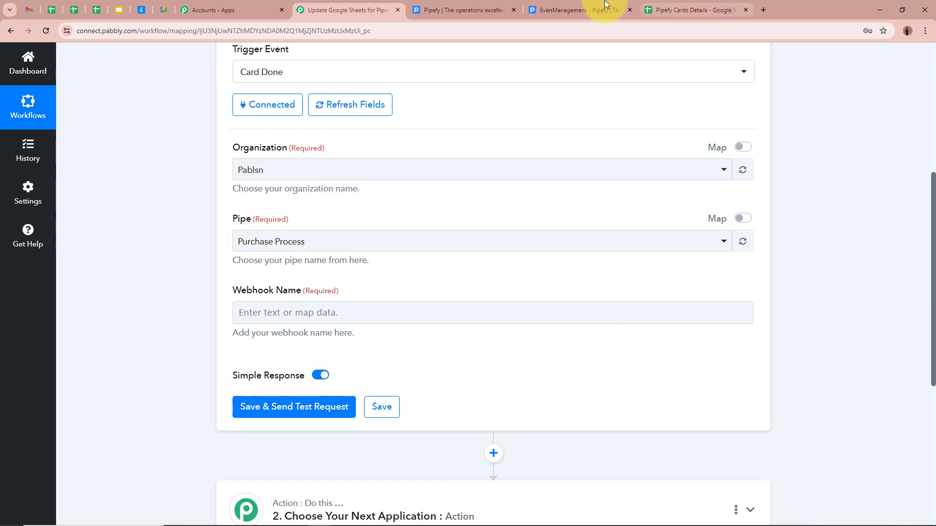
# - Choose the EvenManagement pipe, name the webhook Test, and save to await a test request
pyautogui.click(577, 10)
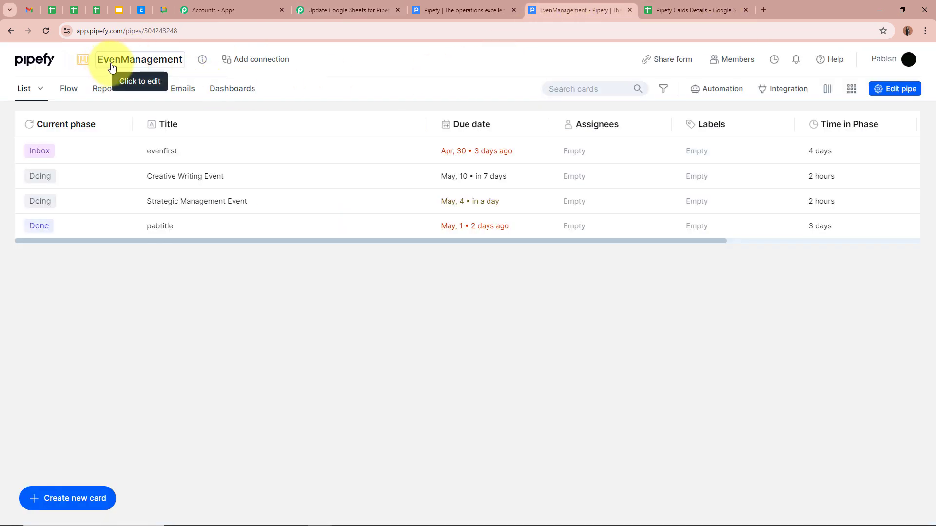
pyautogui.click(347, 10)
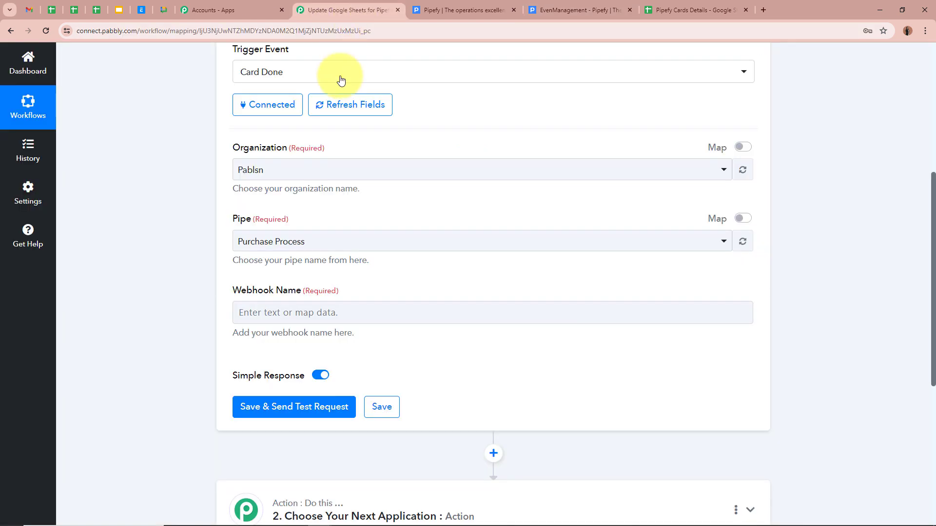
pyautogui.click(313, 242)
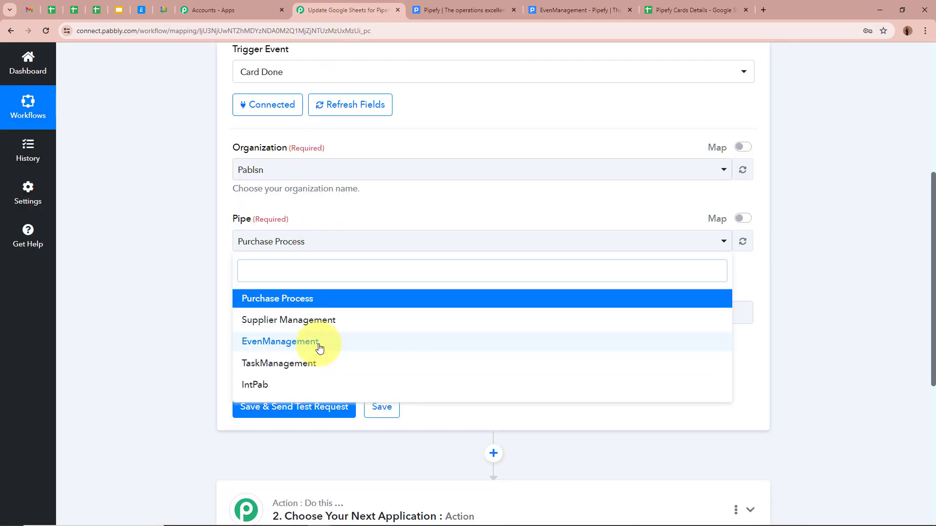
pyautogui.click(317, 341)
pyautogui.scroll(-2, 134, 241)
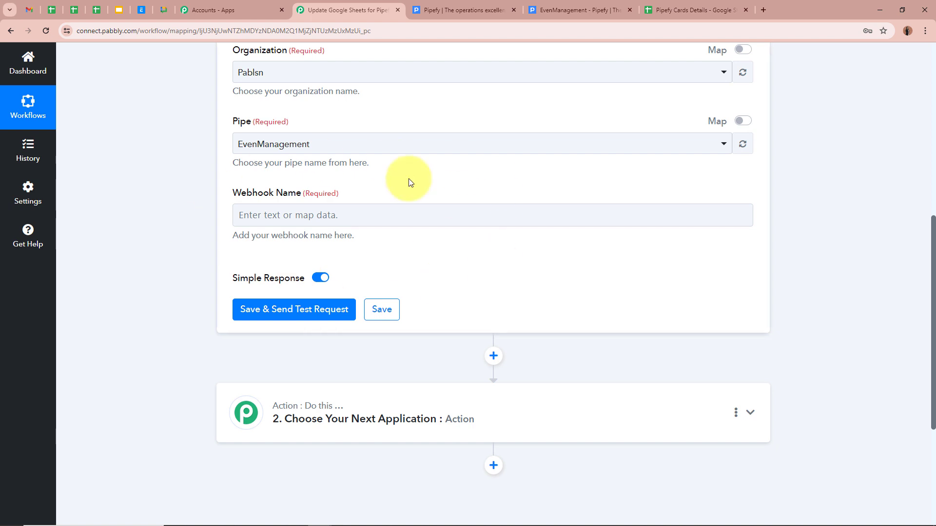
pyautogui.click(320, 218)
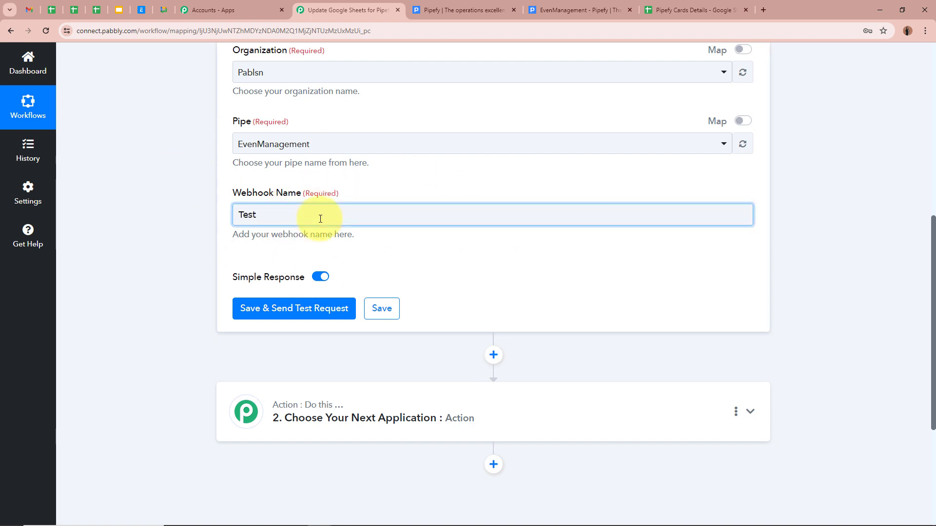
pyautogui.scroll(3, 461, 240)
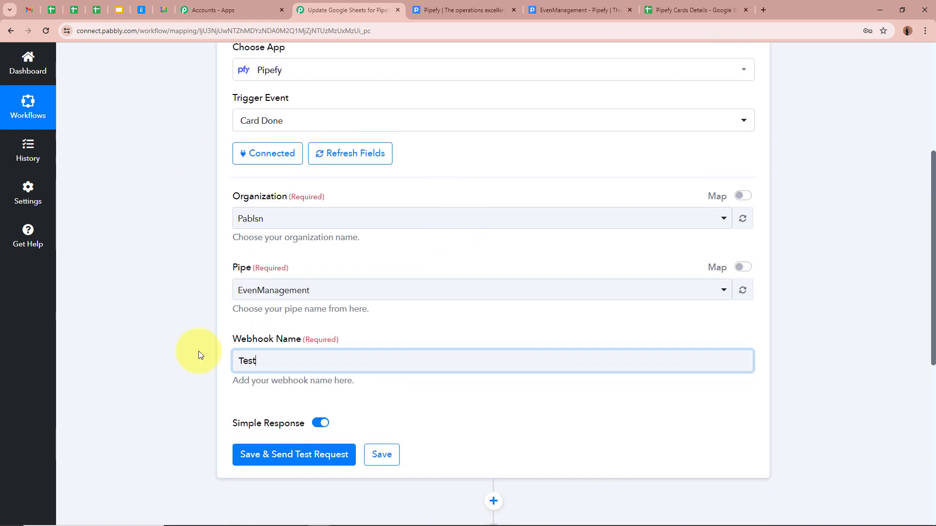
pyautogui.scroll(-4, 274, 281)
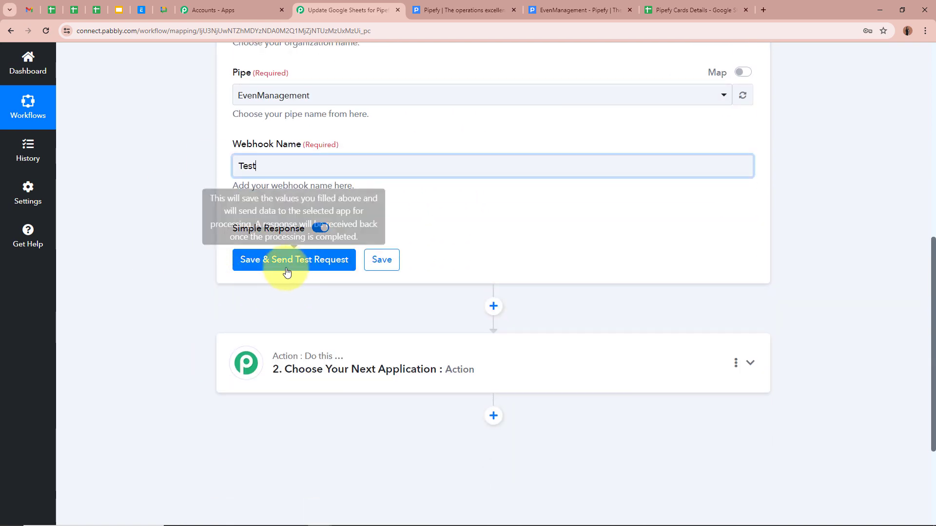
pyautogui.click(286, 266)
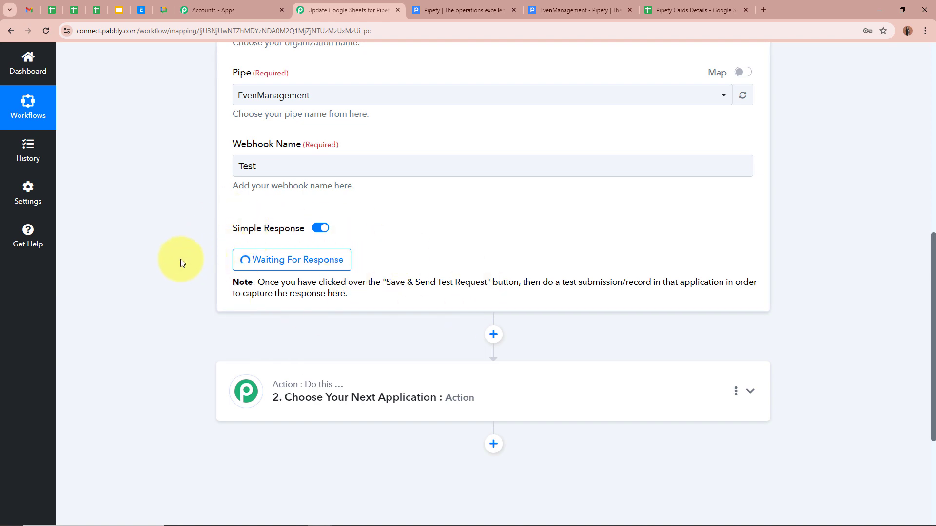
pyautogui.scroll(10, 176, 256)
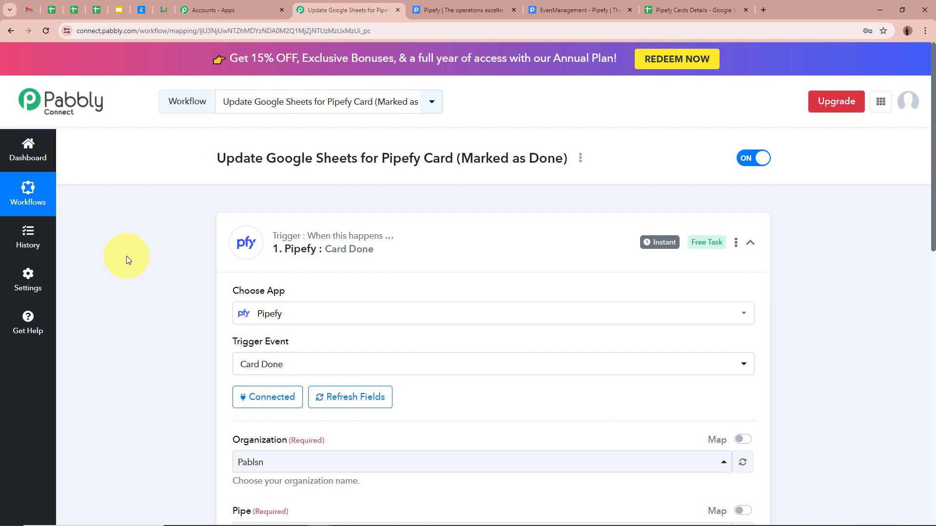
# - Open the Strategic Management Event card in the EvenManagement pipe and move it to Done
pyautogui.click(513, 10)
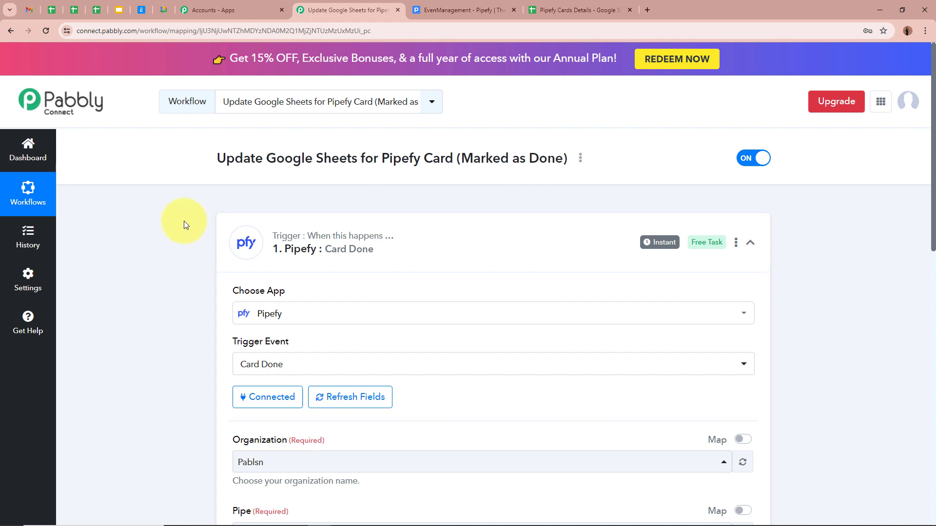
pyautogui.click(493, 11)
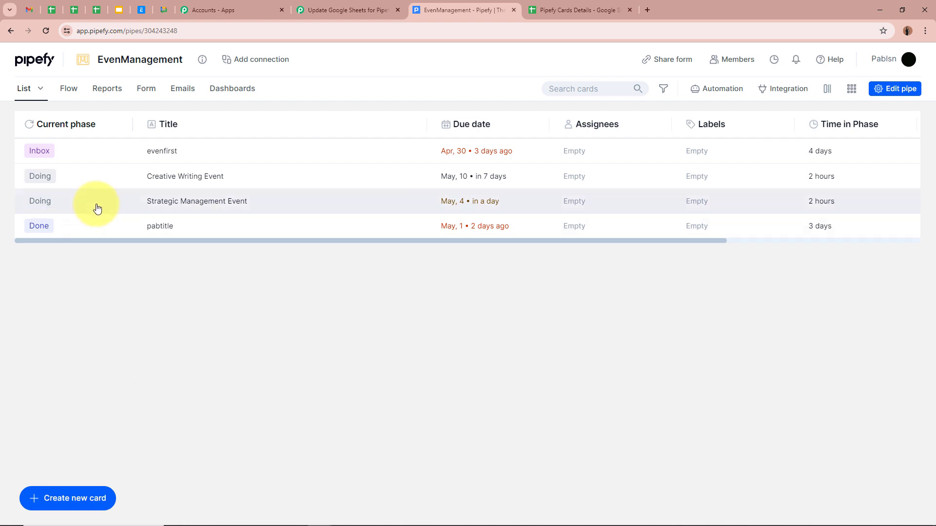
pyautogui.click(97, 209)
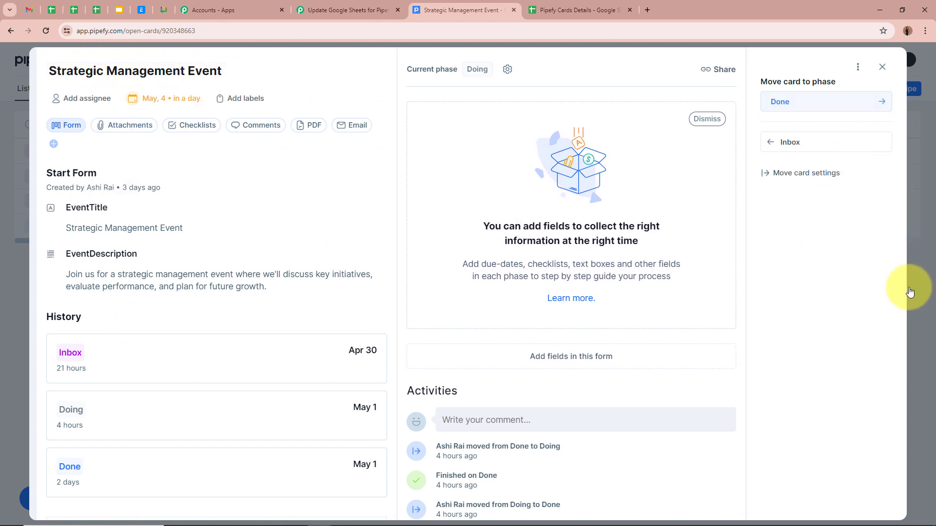
pyautogui.click(826, 102)
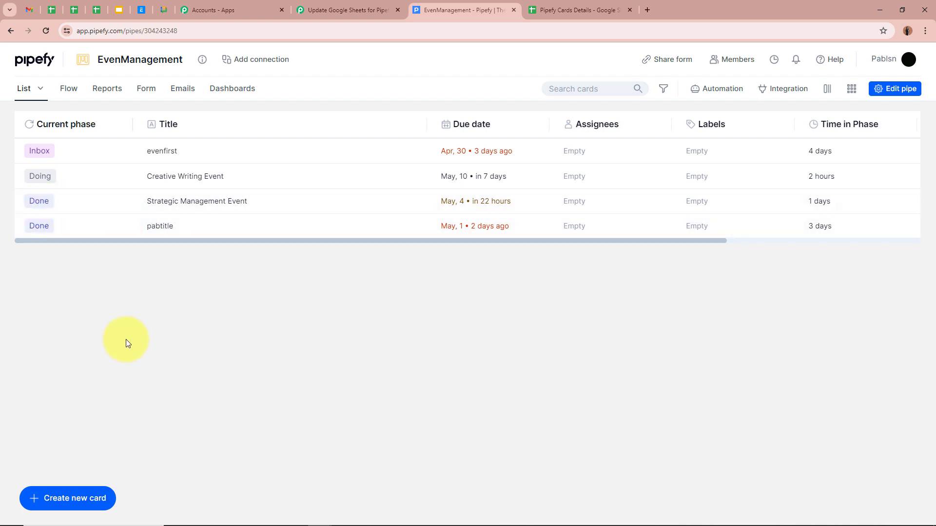
# - Scroll through the Strategic Management Event response in Pabbly, then collapse the Card Done trigger
pyautogui.click(379, 6)
pyautogui.scroll(-8, 160, 260)
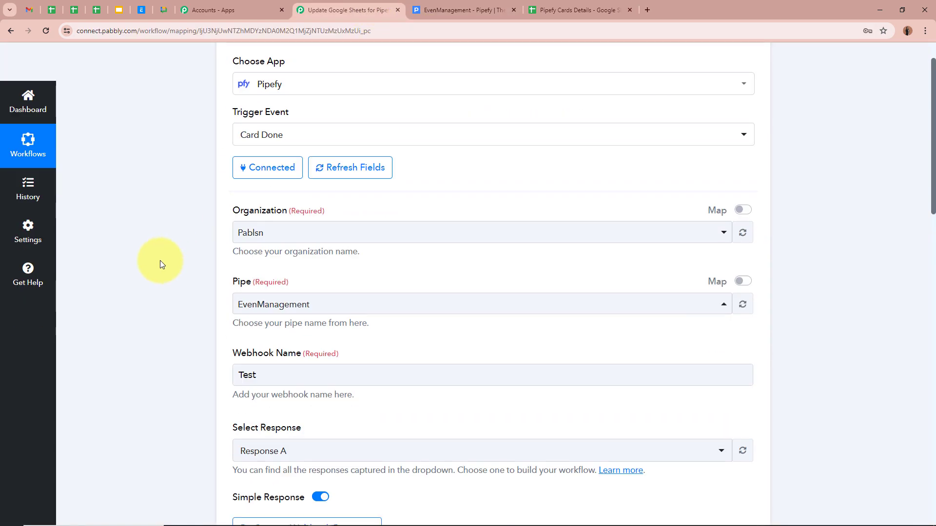
pyautogui.scroll(-4, 159, 263)
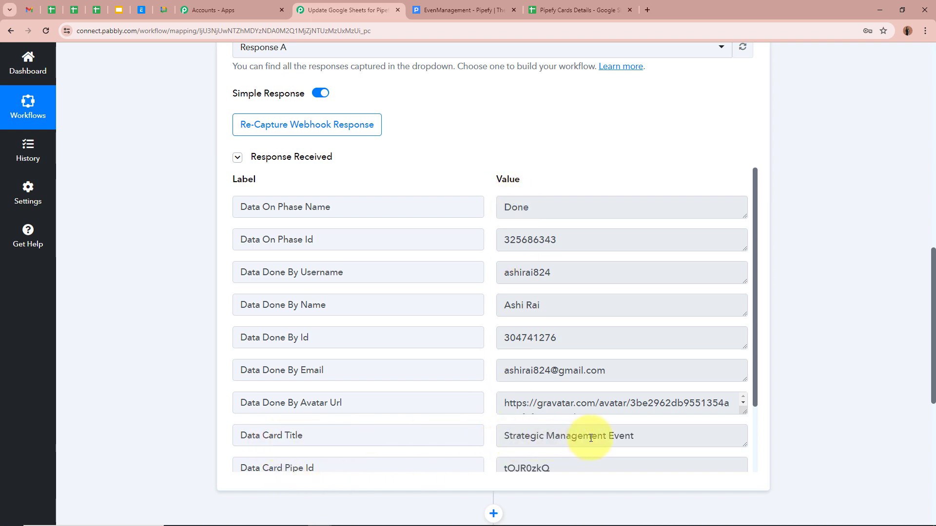
pyautogui.scroll(10, 794, 422)
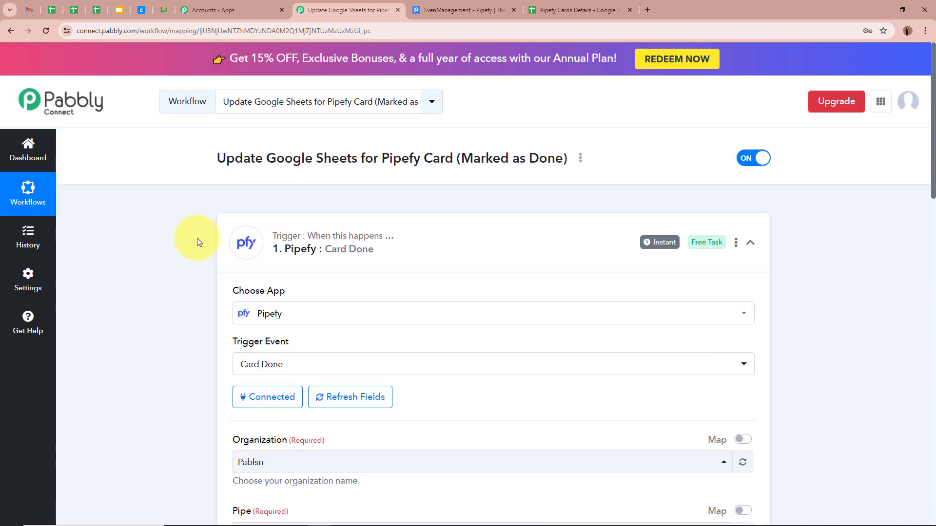
pyautogui.click(751, 243)
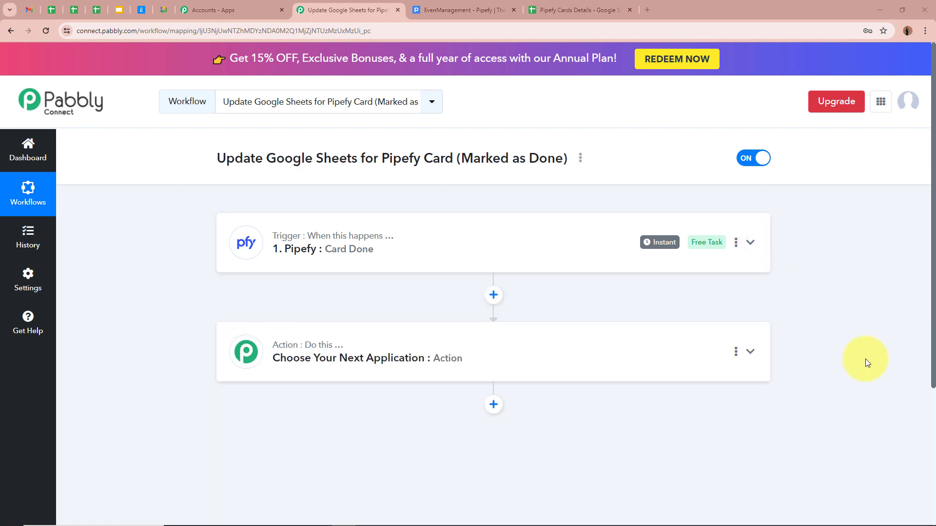
# - Expand the action step and check the card Status values in Pipefy Cards Details
pyautogui.click(750, 352)
pyautogui.scroll(-3, 815, 346)
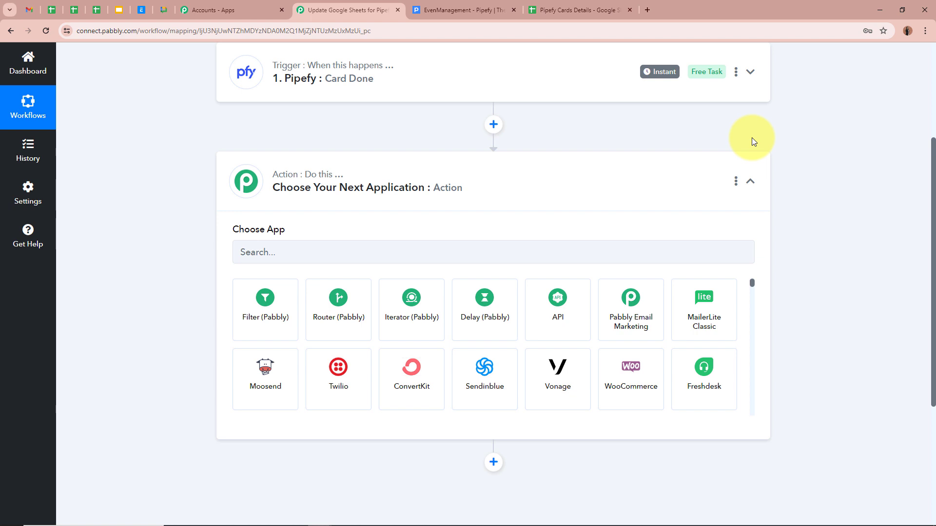
pyautogui.click(592, 9)
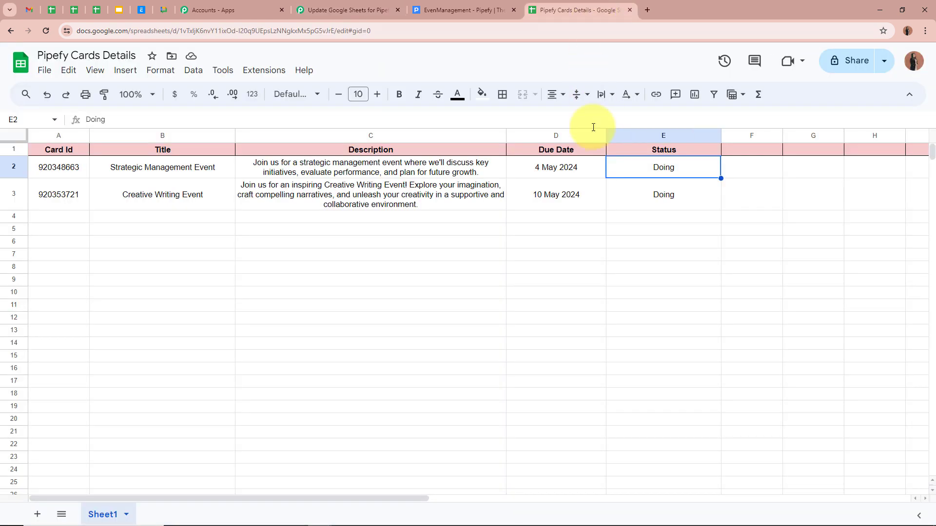
pyautogui.click(636, 198)
pyautogui.click(635, 161)
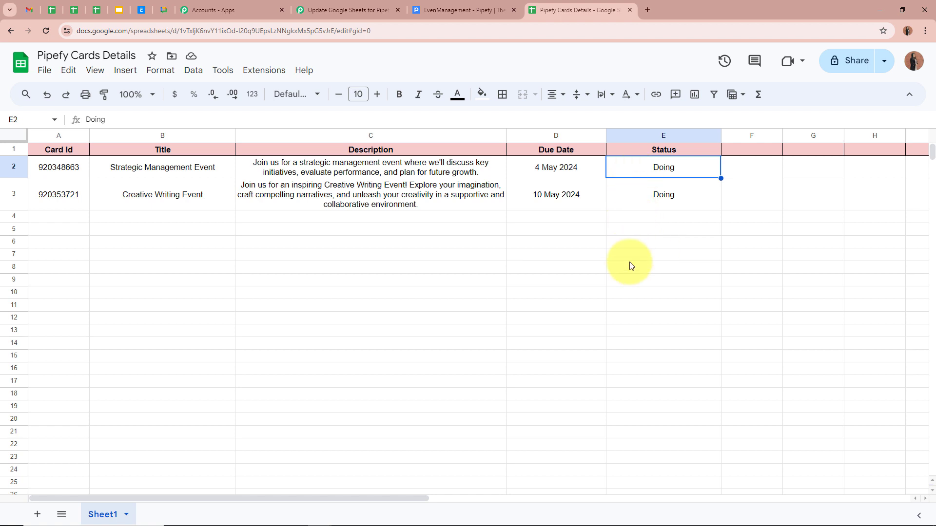
pyautogui.click(355, 4)
# - Set the action app to Google Sheets with the Lookup Spreadsheet Rows V2 event
pyautogui.click(363, 249)
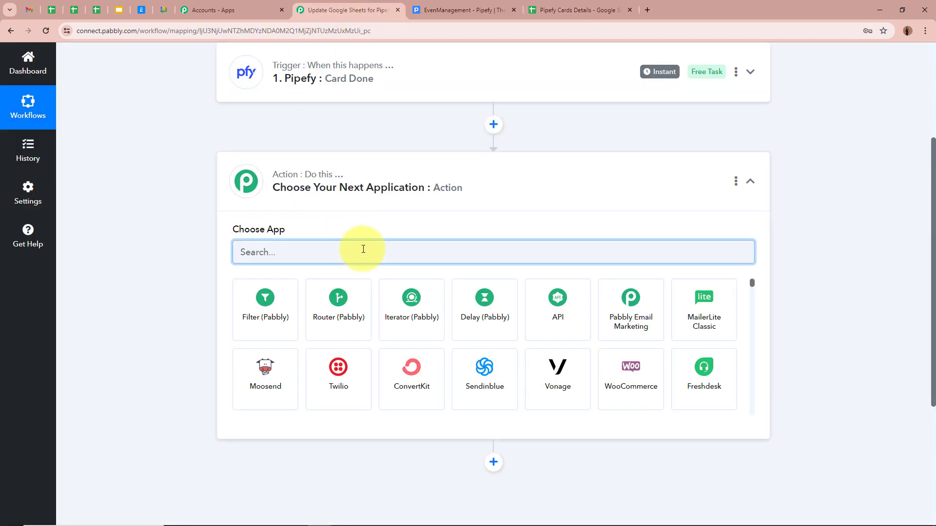
pyautogui.write('Google')
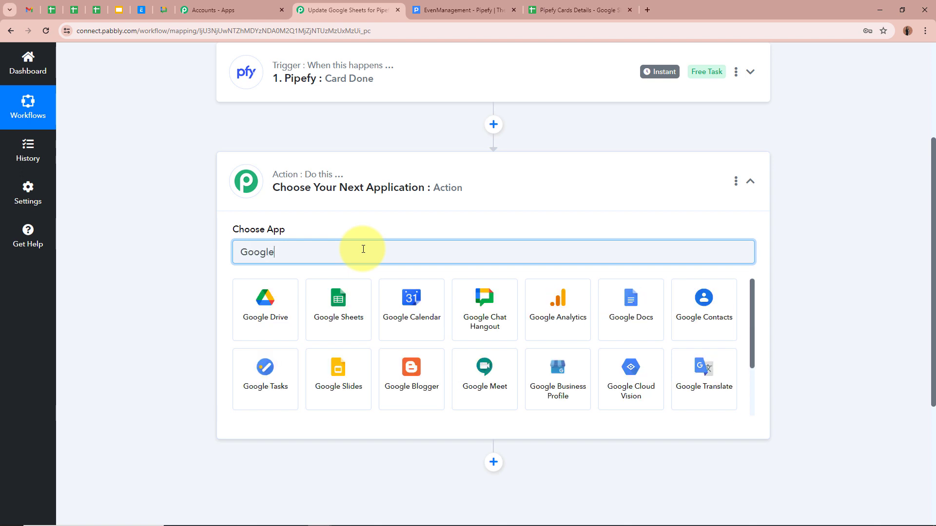
pyautogui.click(350, 309)
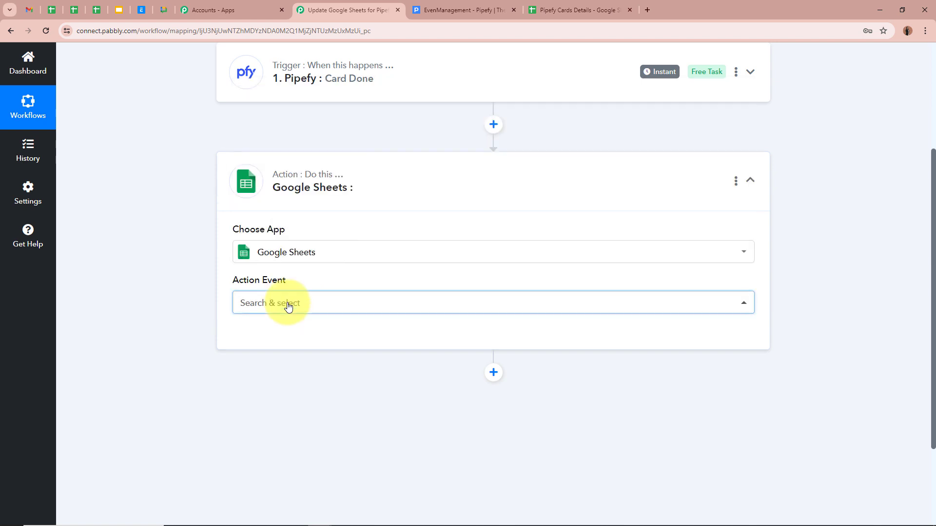
pyautogui.click(288, 307)
pyautogui.scroll(-5, 326, 223)
pyautogui.scroll(3, 316, 225)
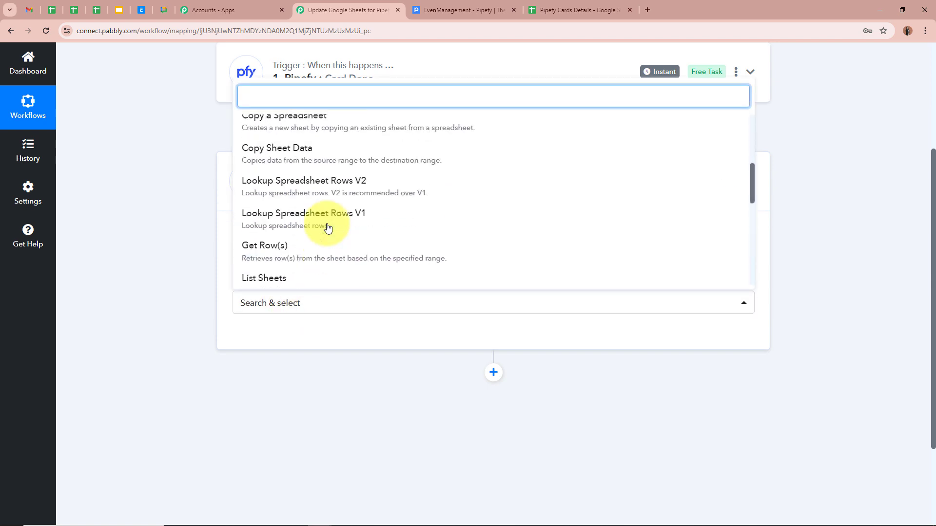
pyautogui.click(335, 192)
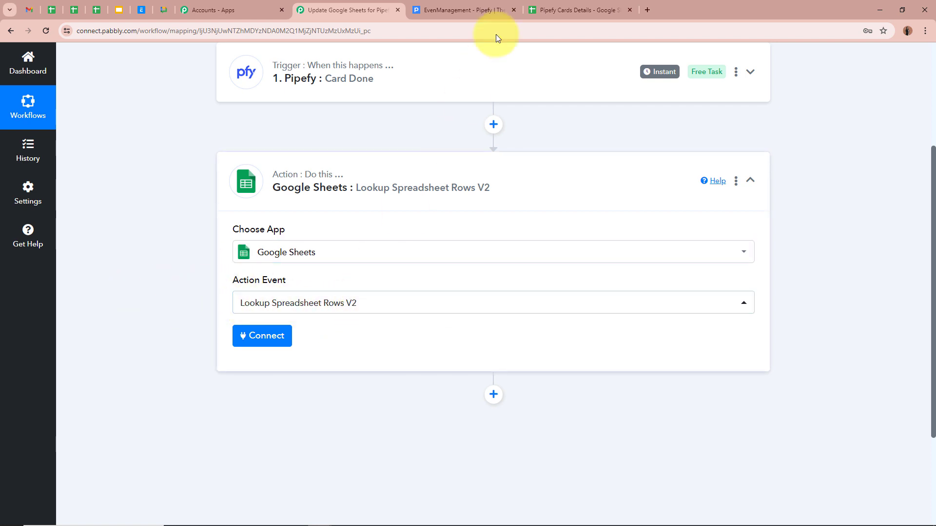
# - Verify row 2 holds Strategic Management Event, Card Id 920348663, status Doing
pyautogui.click(561, 5)
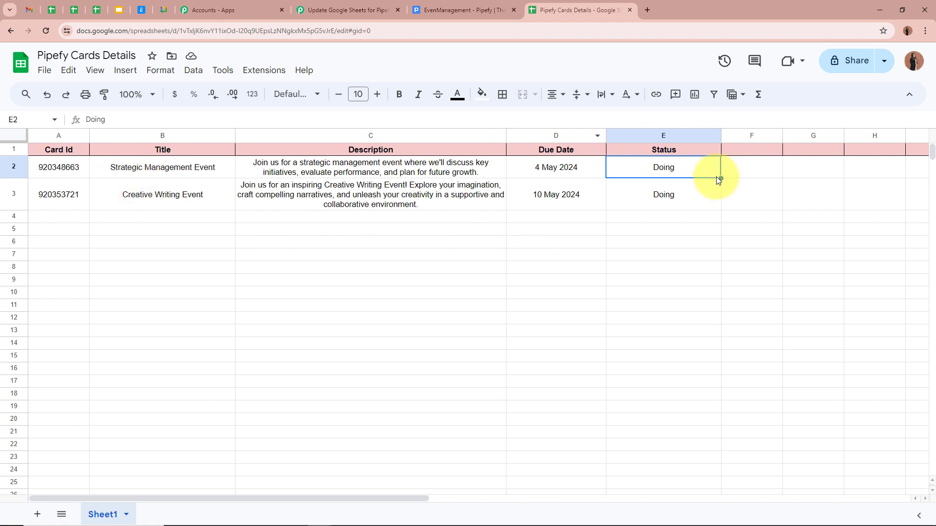
pyautogui.click(174, 173)
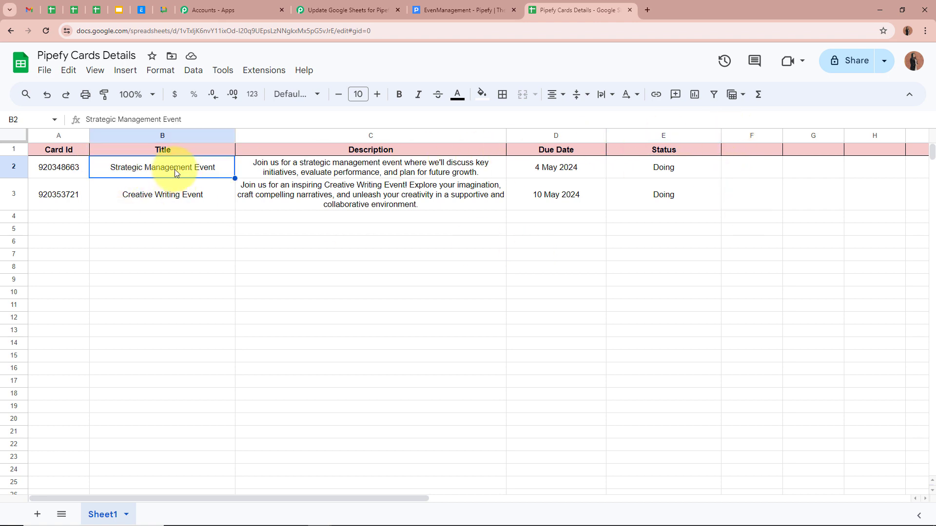
pyautogui.click(622, 163)
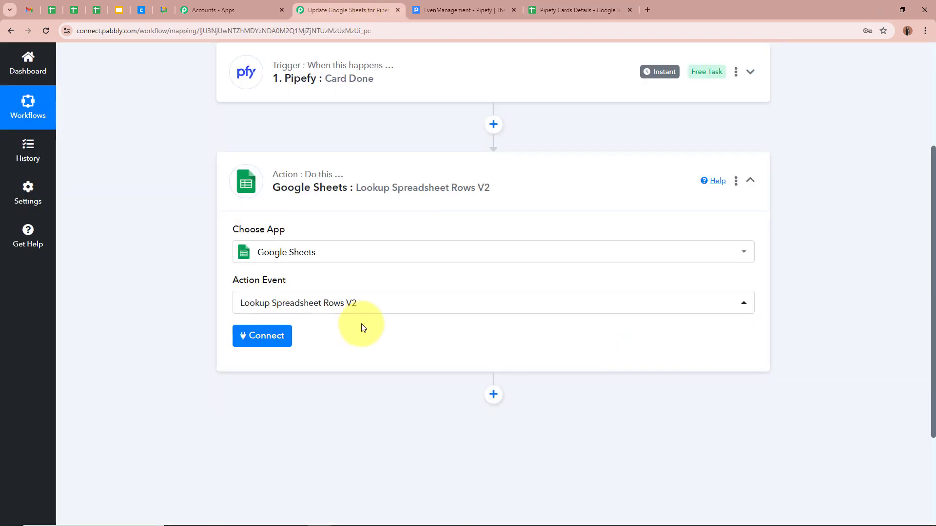
pyautogui.click(325, 303)
pyautogui.click(555, 9)
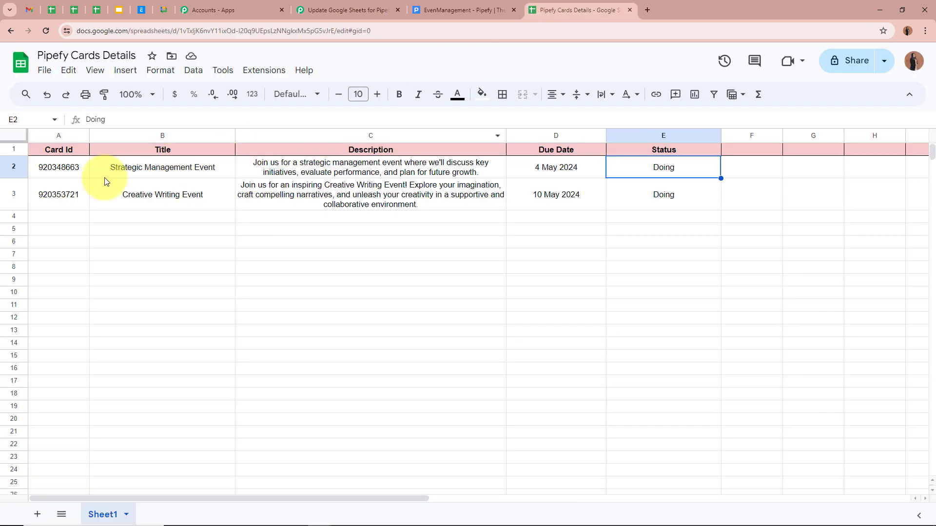
pyautogui.click(56, 177)
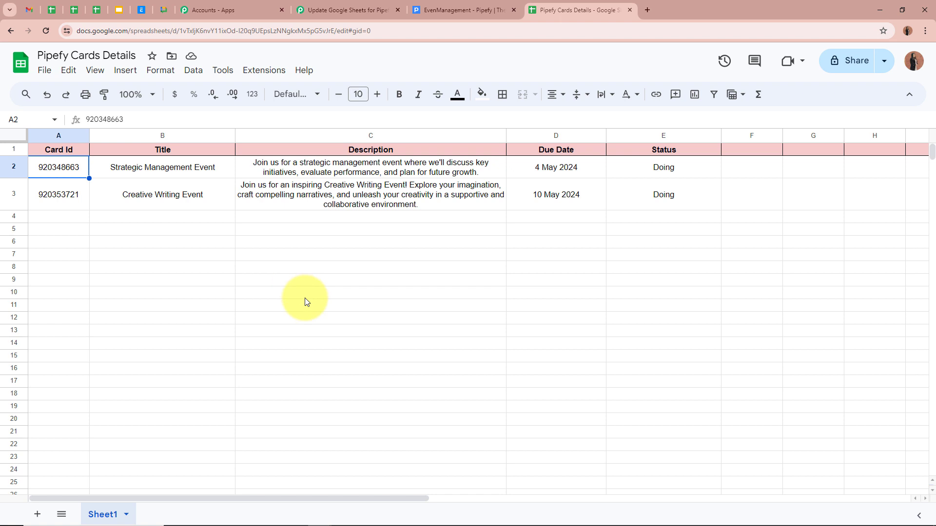
pyautogui.click(633, 169)
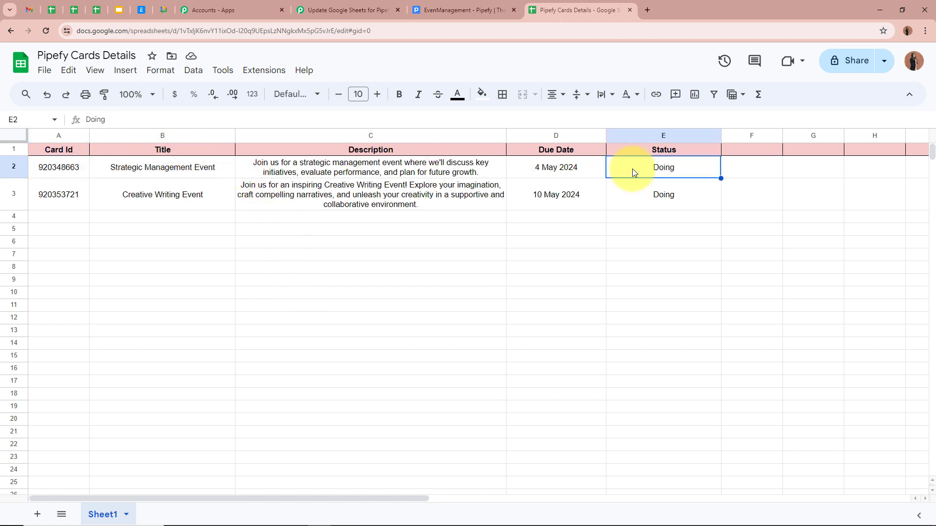
pyautogui.click(349, 10)
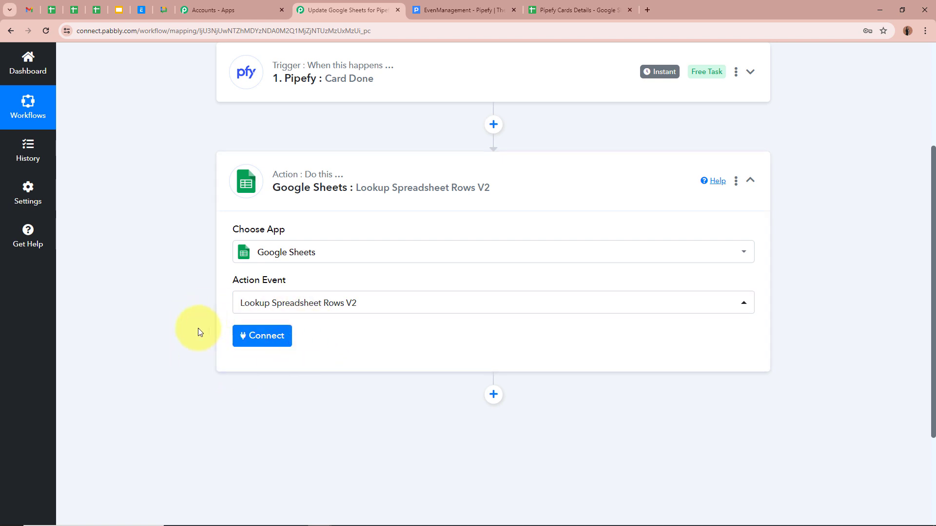
# - Add a new Google Sheets connection by signing in with Google and allowing Pabbly access
pyautogui.click(248, 335)
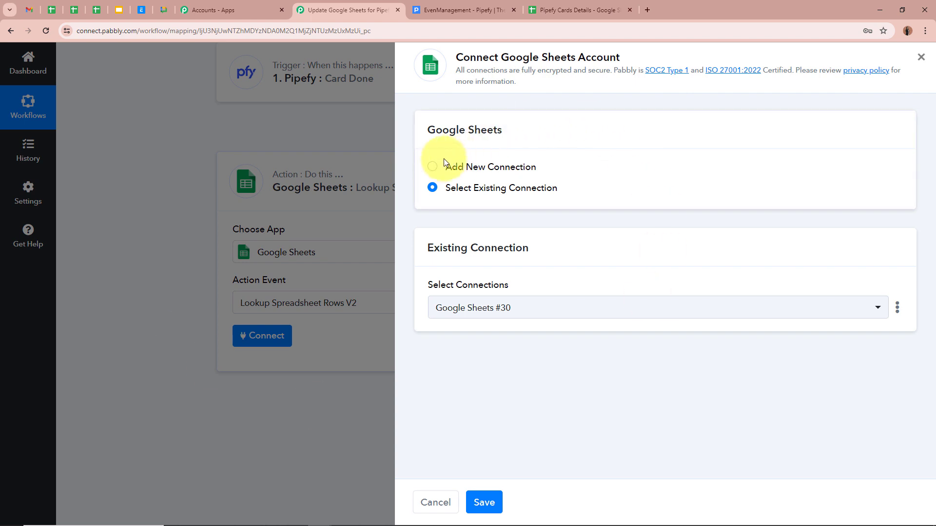
pyautogui.click(433, 167)
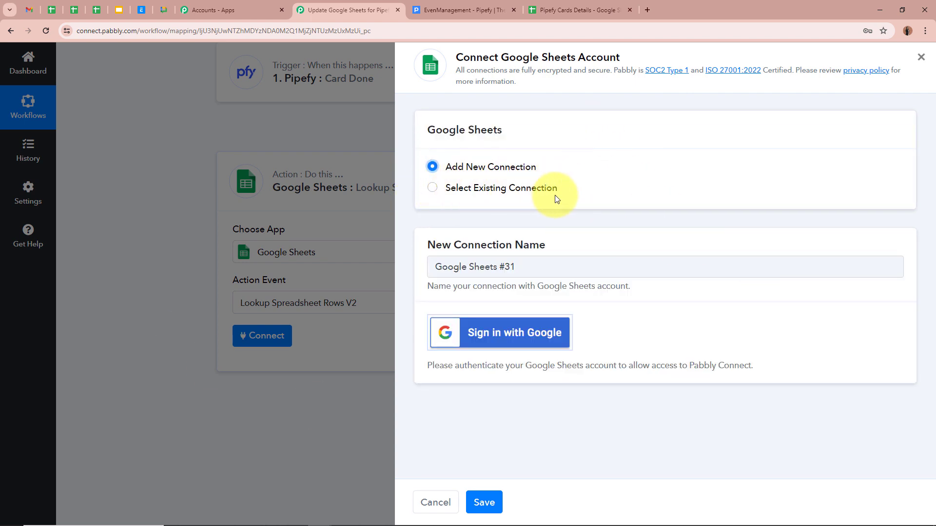
pyautogui.click(493, 333)
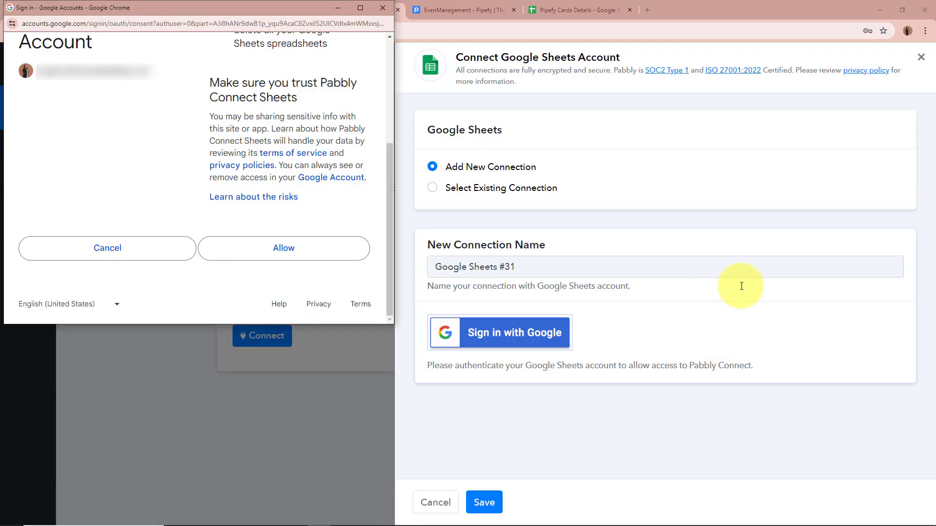
pyautogui.click(306, 259)
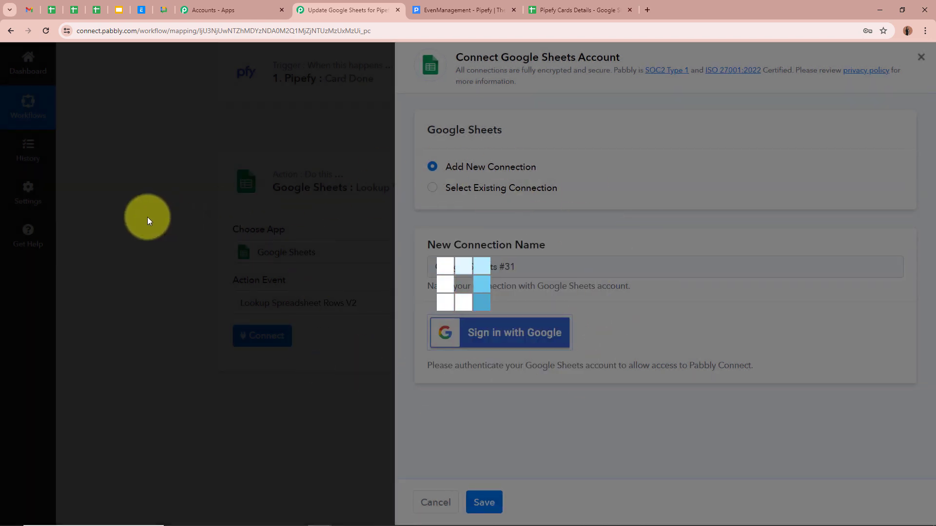
pyautogui.scroll(-1, 148, 218)
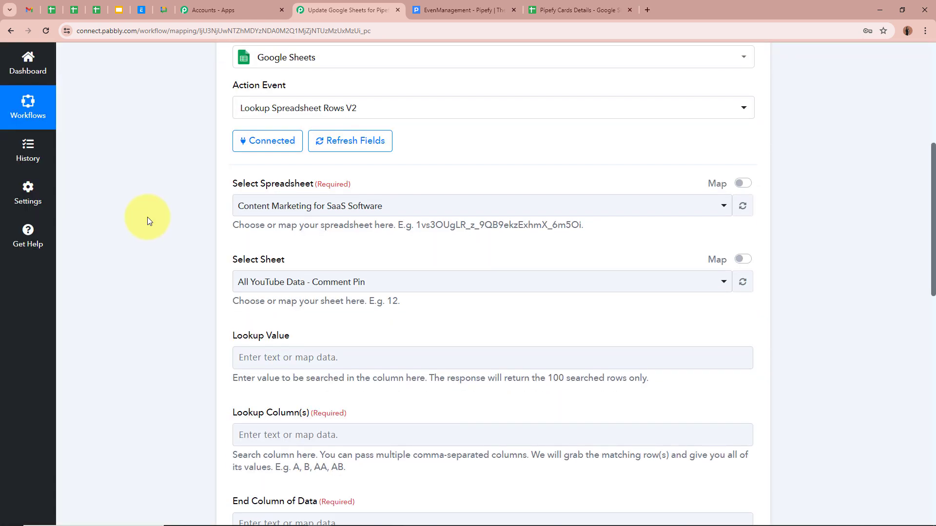
pyautogui.click(585, 10)
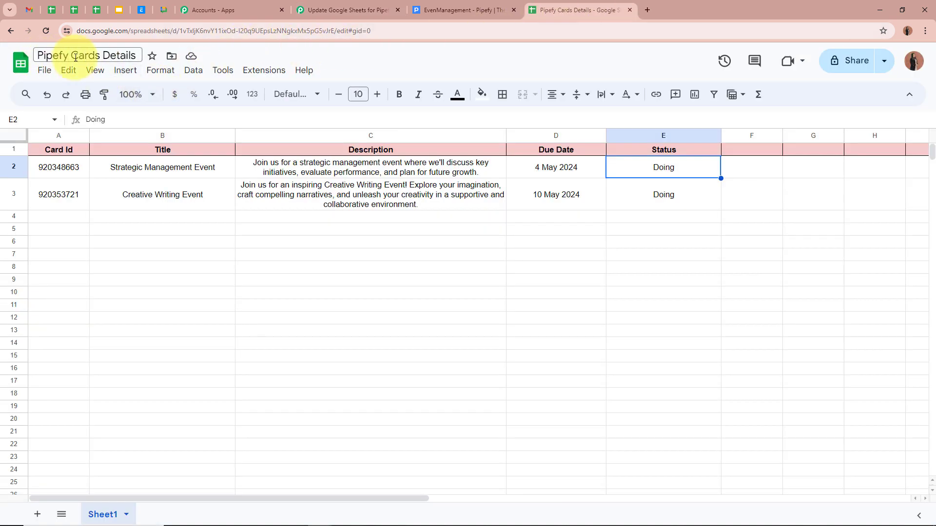
# - Choose the Pipefy Cards Details spreadsheet and its Sheet1 for the lookup
pyautogui.click(349, 8)
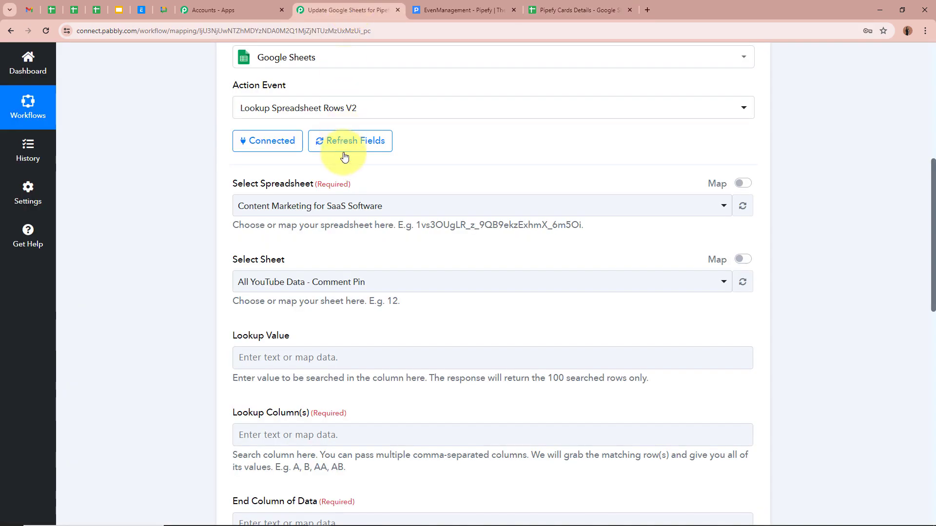
pyautogui.click(344, 211)
pyautogui.click(306, 300)
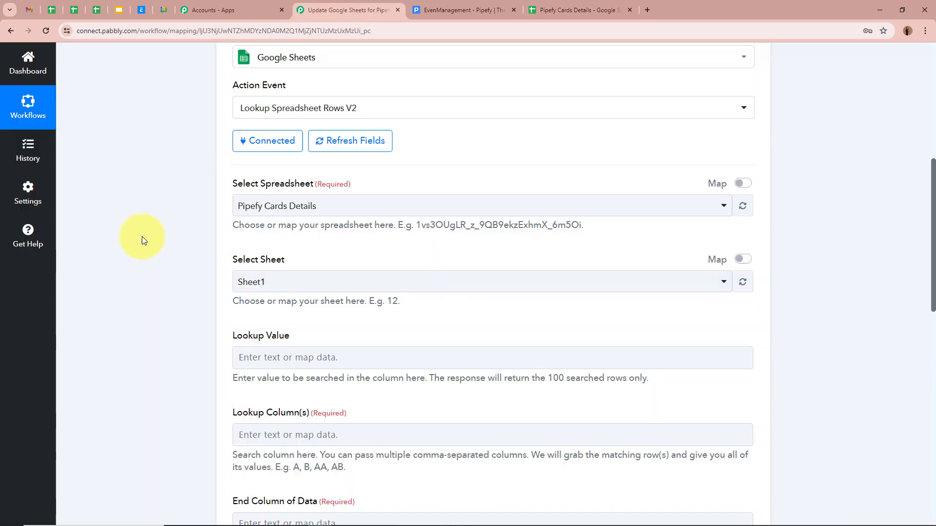
pyautogui.scroll(-2, 309, 183)
pyautogui.click(309, 184)
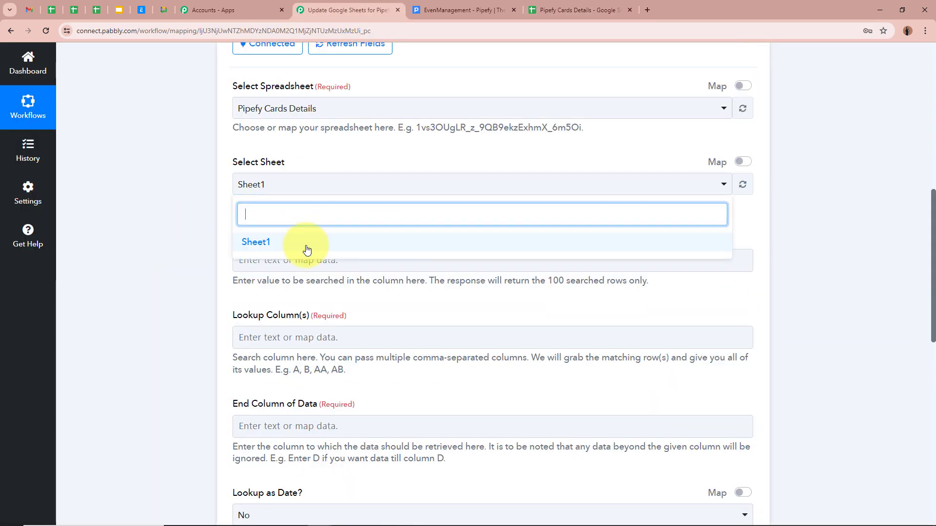
pyautogui.click(309, 244)
# - Check the sheet against the spreadsheet and review the remaining lookup options (Lookup as Date: No)
pyautogui.click(570, 10)
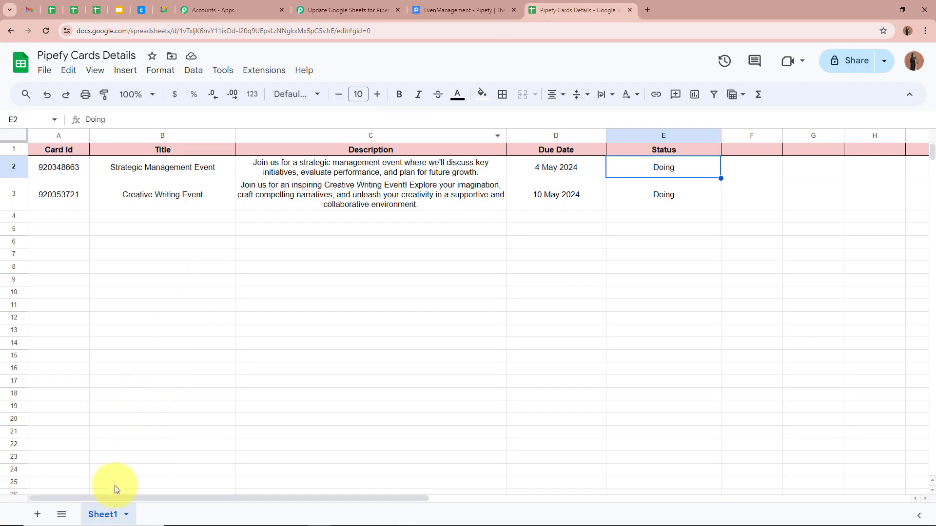
pyautogui.click(325, 10)
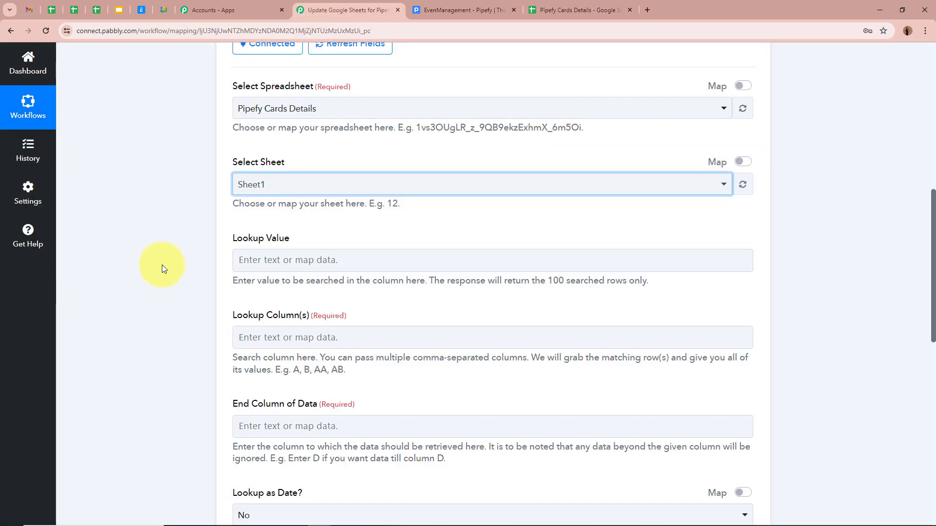
pyautogui.scroll(-2, 162, 264)
pyautogui.click(277, 136)
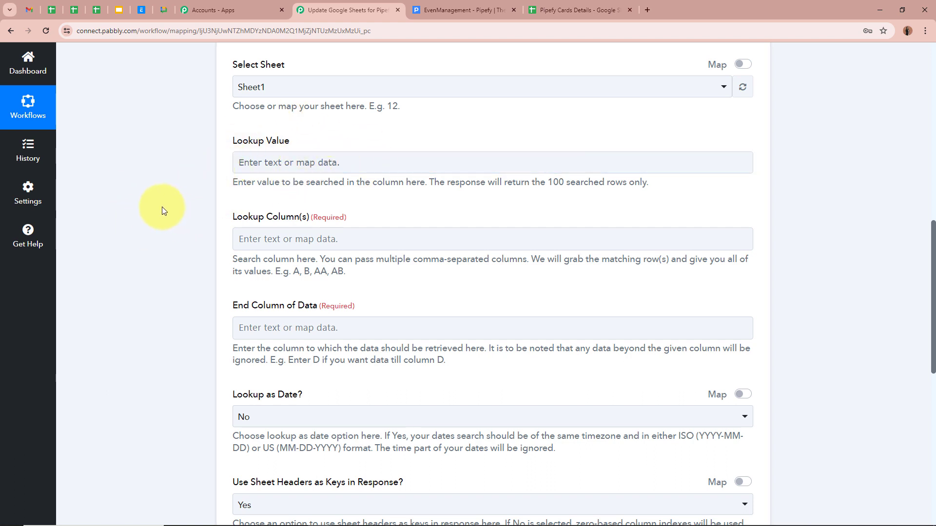
pyautogui.click(575, 9)
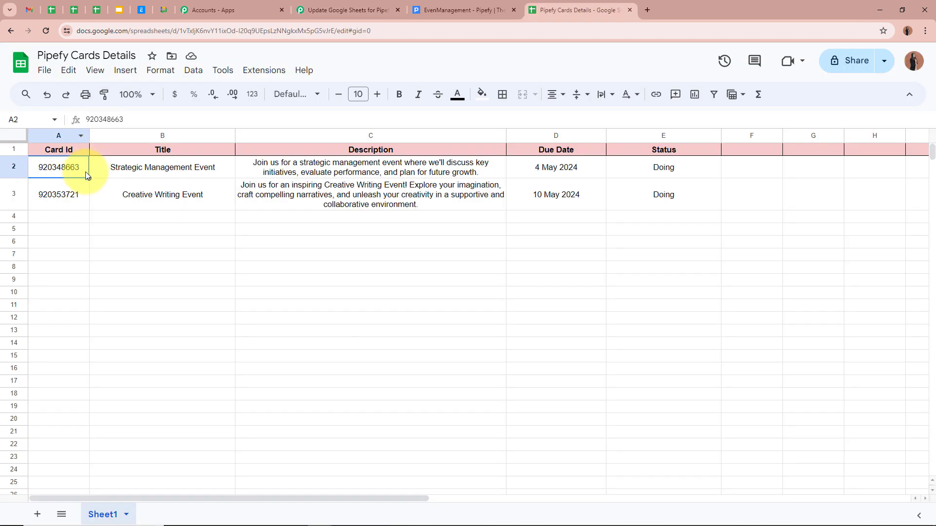
pyautogui.click(329, 10)
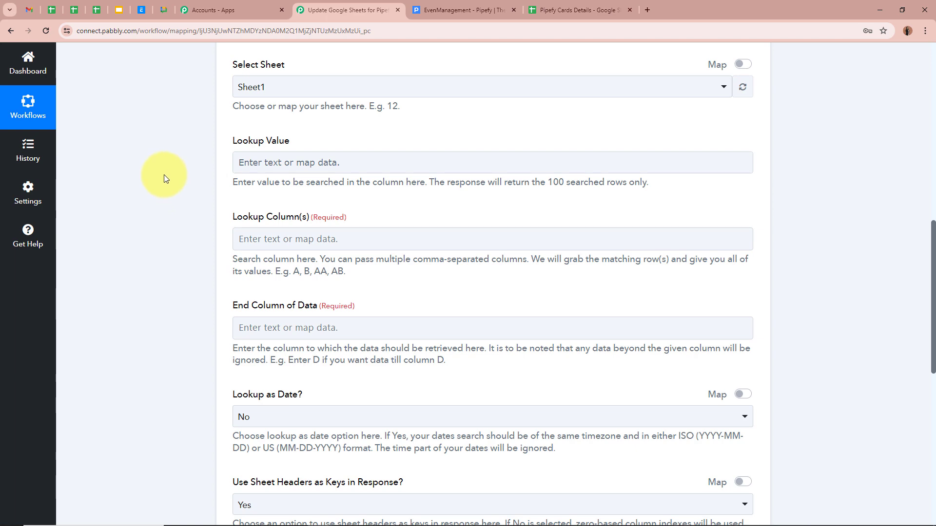
pyautogui.click(248, 164)
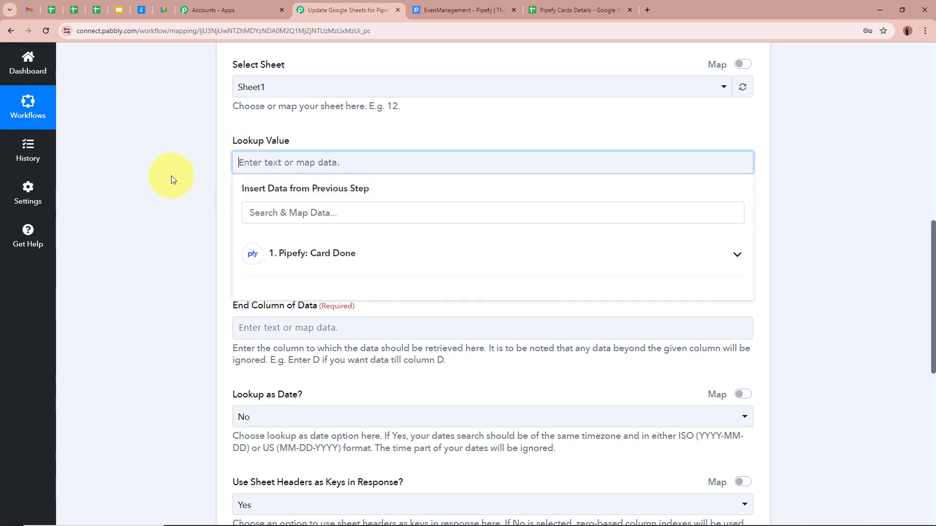
# - Map the Pipefy trigger's Card Id (920348663) into Lookup Value, searching 'Car'
pyautogui.scroll(9, 171, 176)
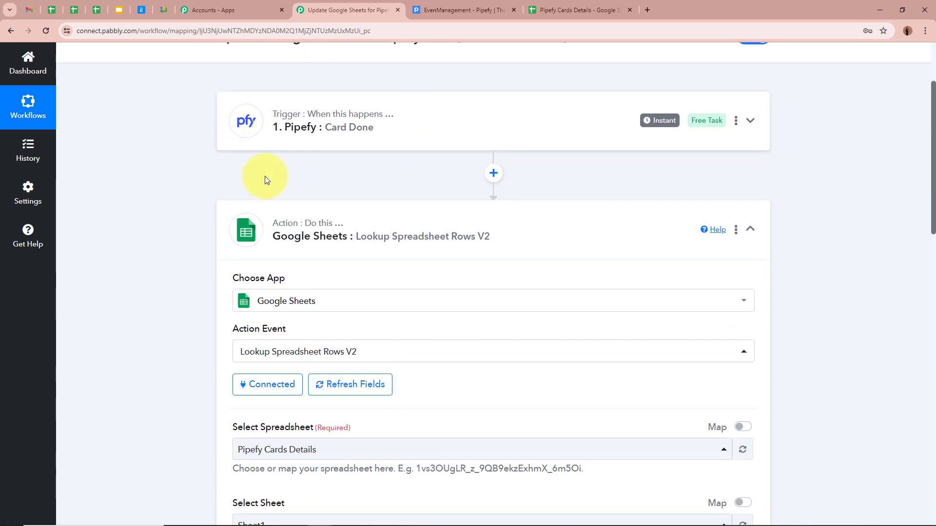
pyautogui.scroll(-5, 173, 175)
pyautogui.scroll(-5, 170, 169)
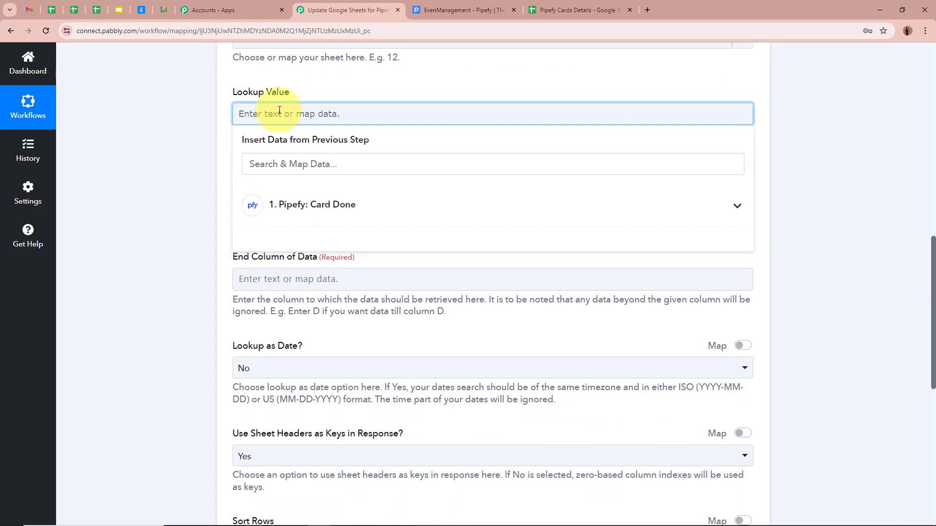
pyautogui.scroll(9, 375, 213)
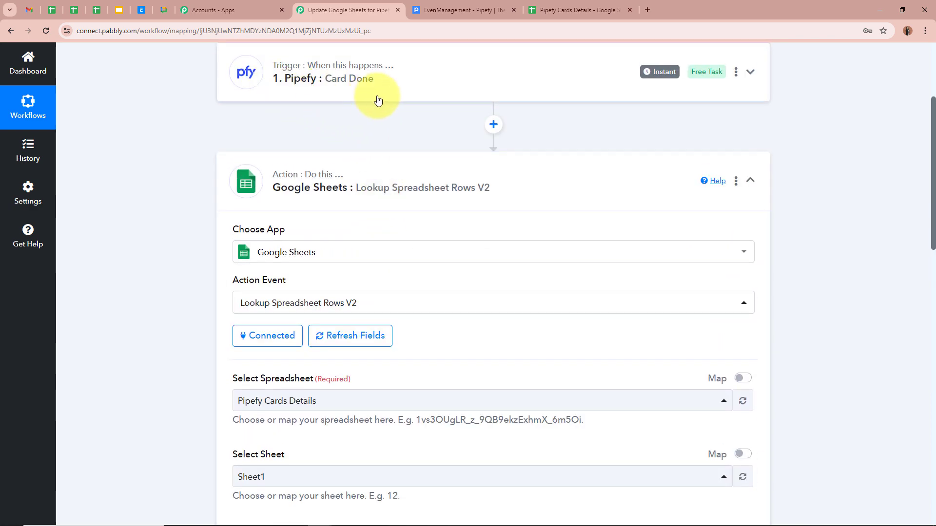
pyautogui.scroll(-13, 375, 97)
pyautogui.scroll(5, 593, 109)
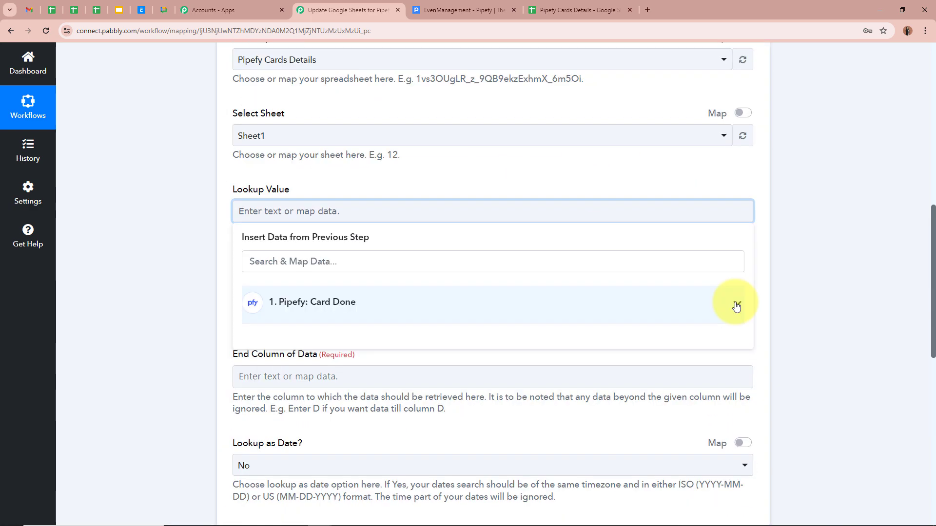
pyautogui.click(734, 304)
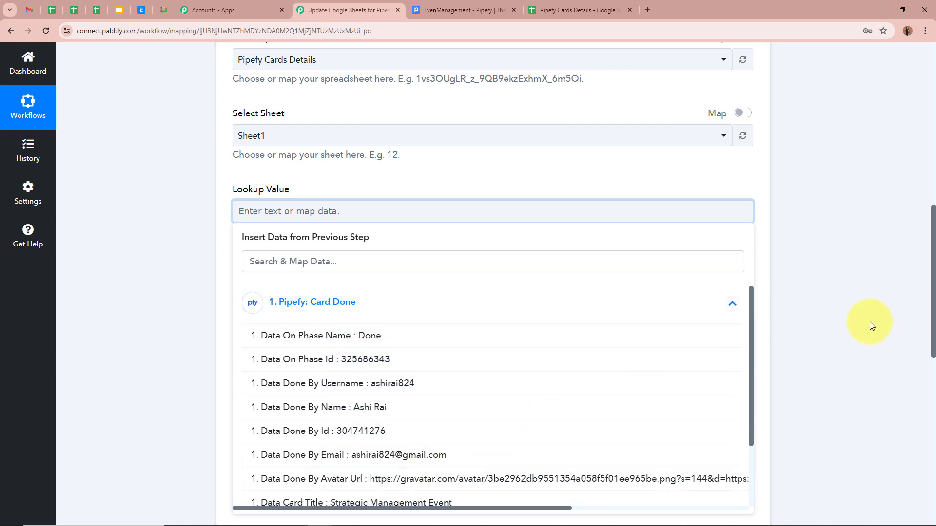
pyautogui.click(307, 261)
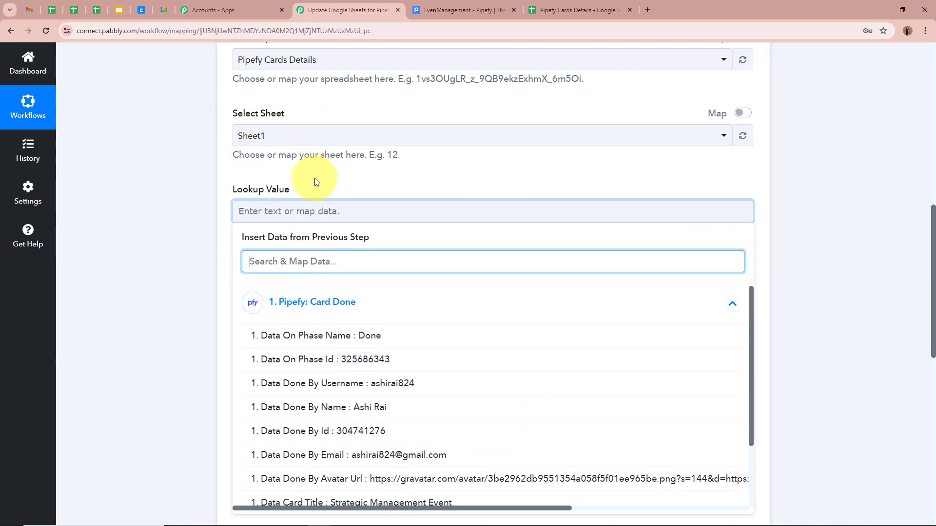
pyautogui.write('Card')
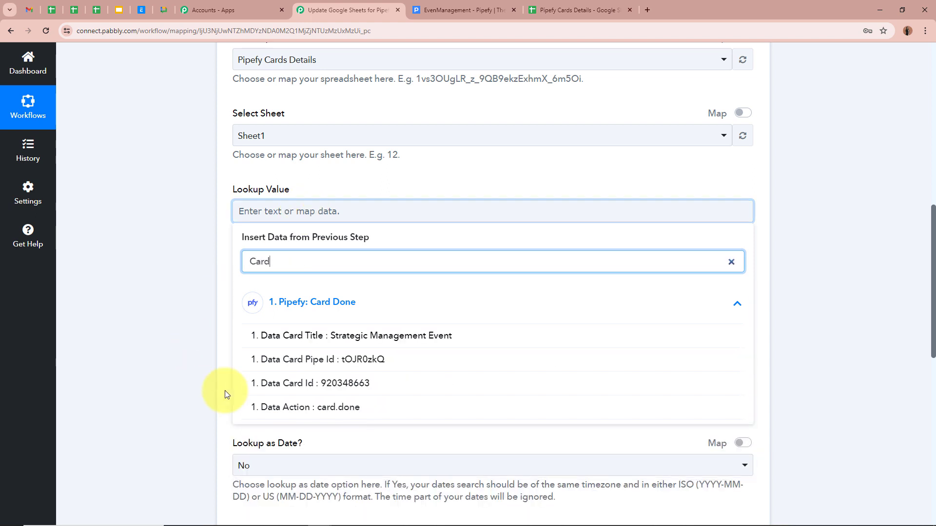
pyautogui.click(303, 383)
pyautogui.click(176, 299)
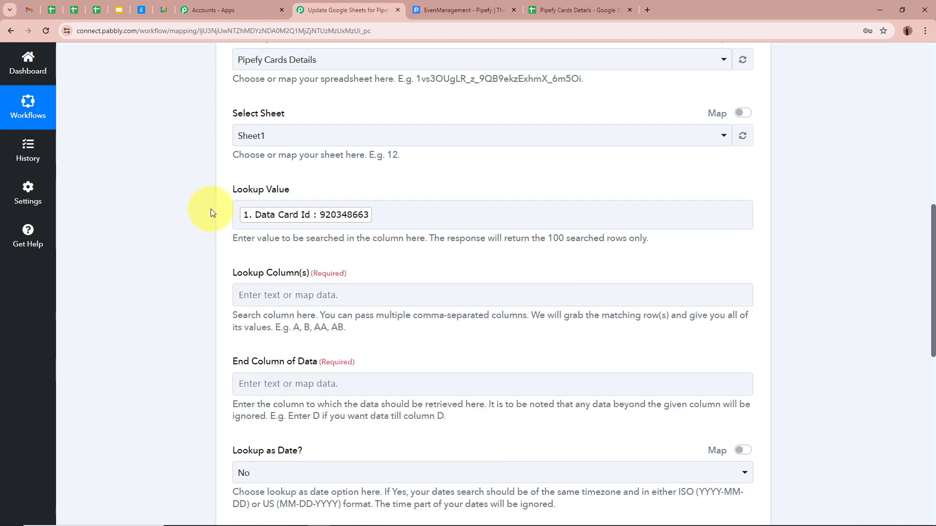
# - Set Lookup Column(s) to A, the sheet's Card Id column
pyautogui.scroll(9, 210, 212)
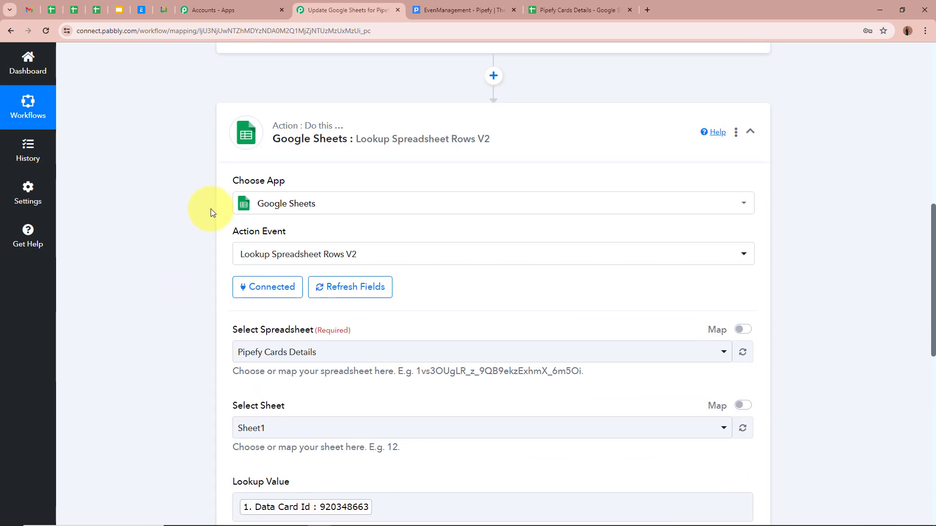
pyautogui.scroll(-9, 125, 286)
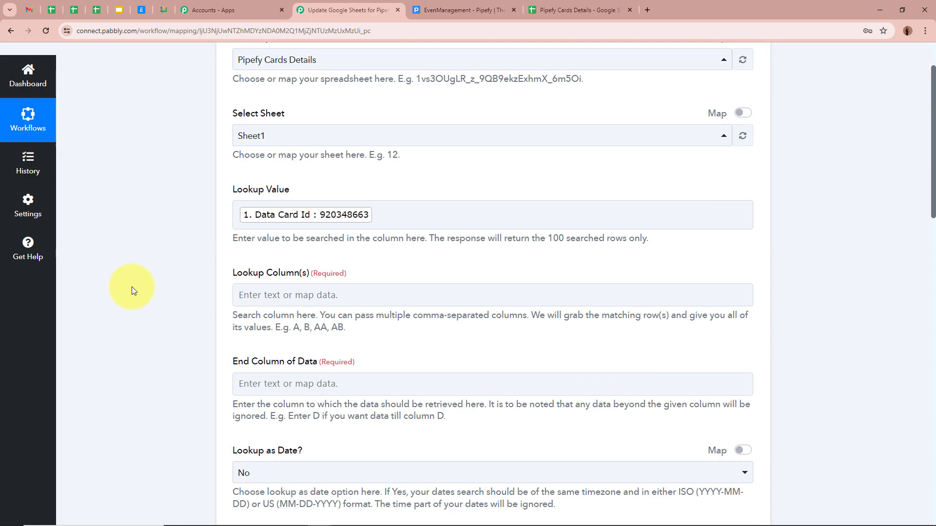
pyautogui.scroll(-1, 171, 314)
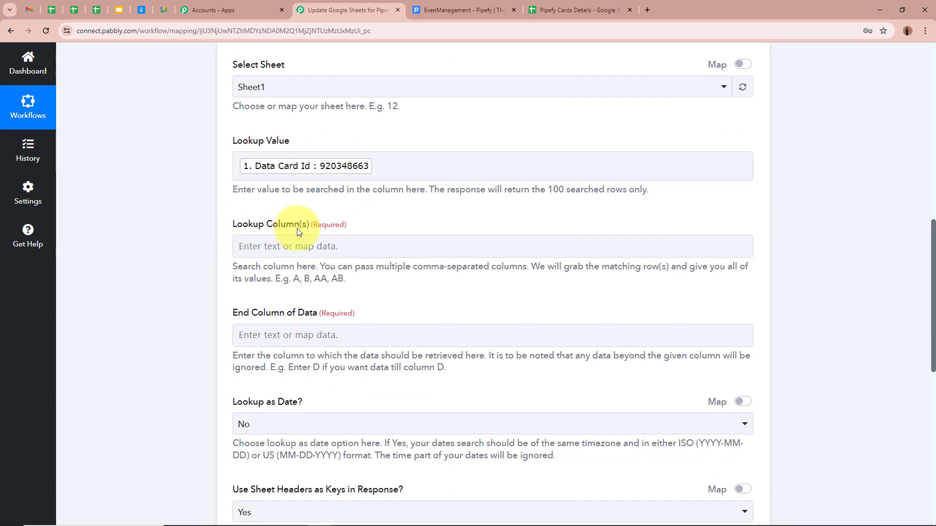
pyautogui.click(300, 247)
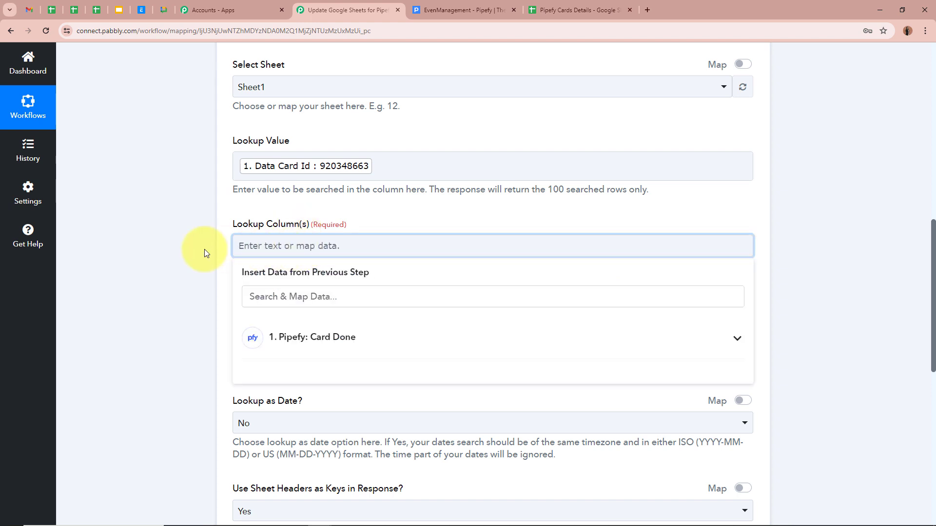
pyautogui.click(555, 9)
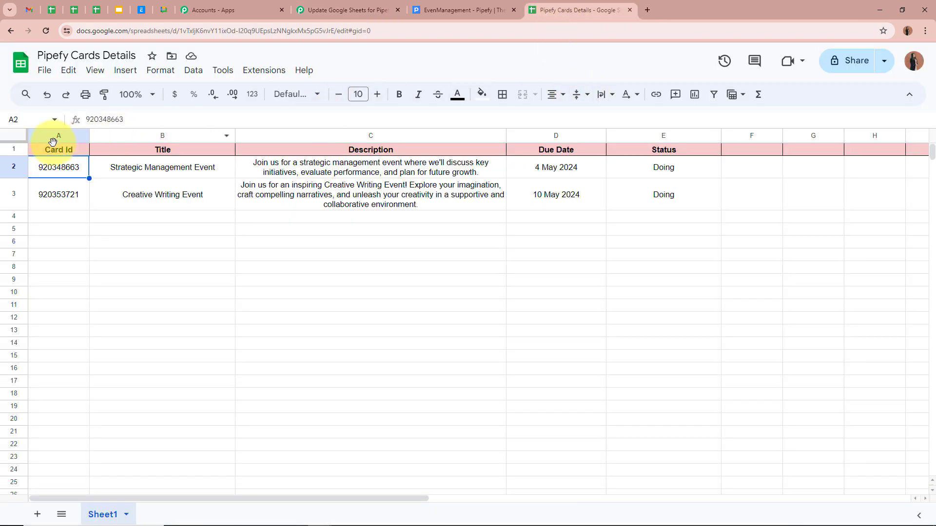
pyautogui.click(347, 10)
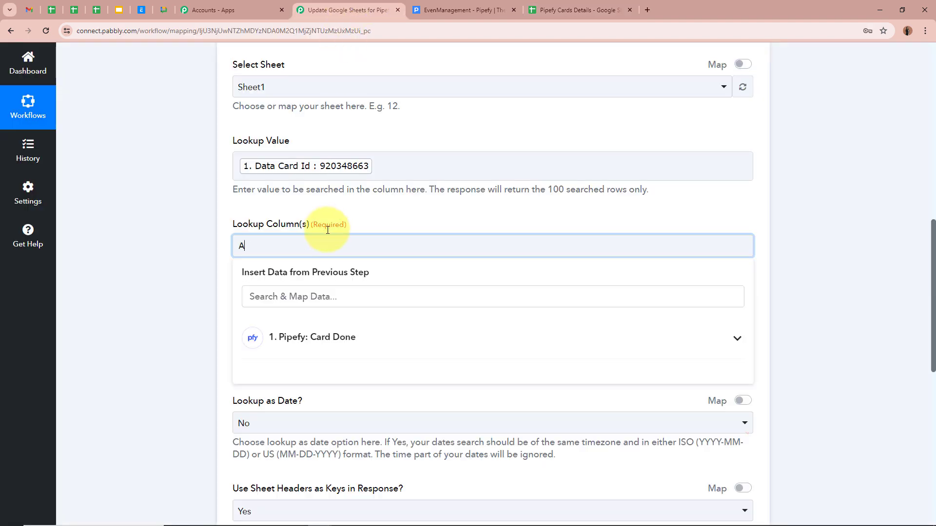
pyautogui.click(224, 209)
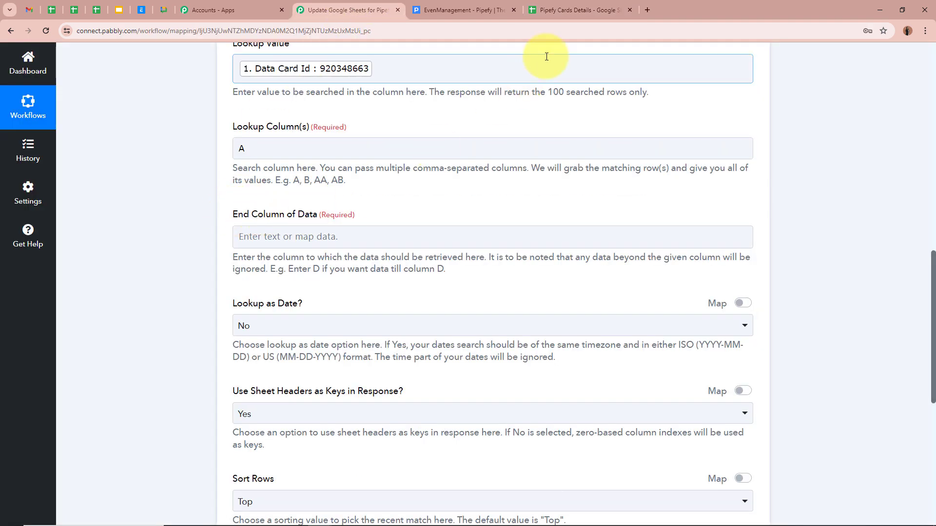
# - Set End Column of Data to A
pyautogui.click(586, 11)
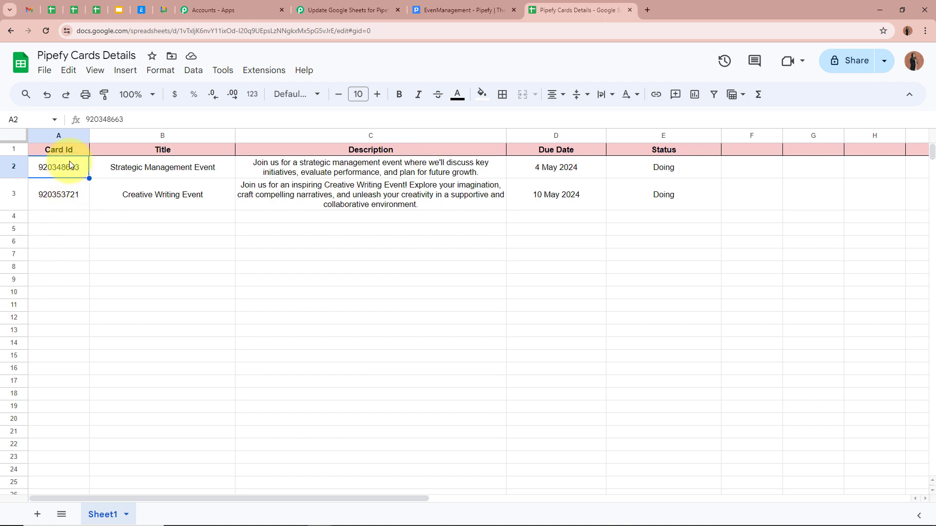
pyautogui.scroll(-3, 63, 436)
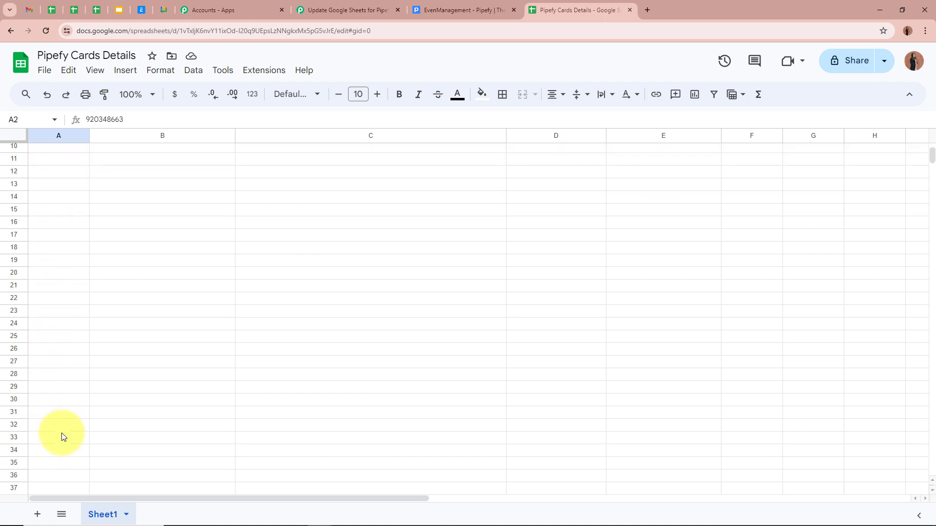
pyautogui.scroll(3, 62, 428)
pyautogui.click(371, 10)
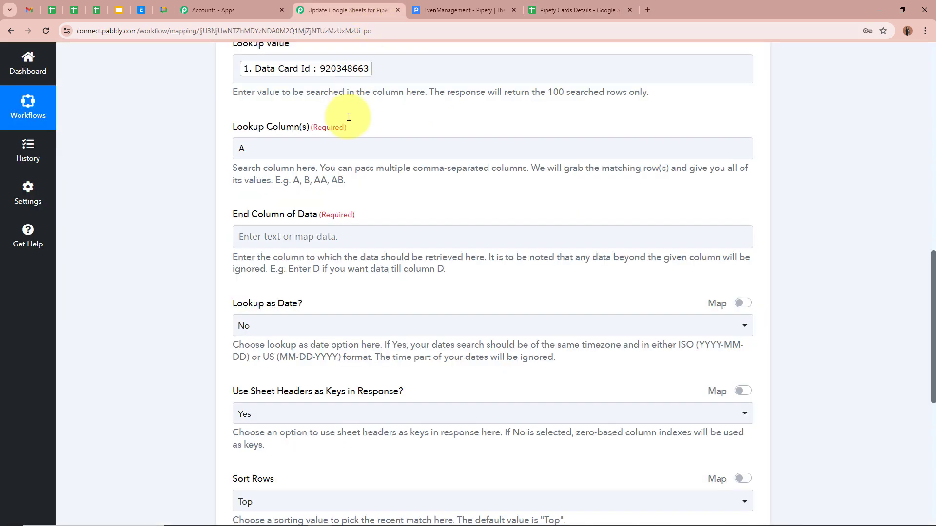
pyautogui.click(281, 238)
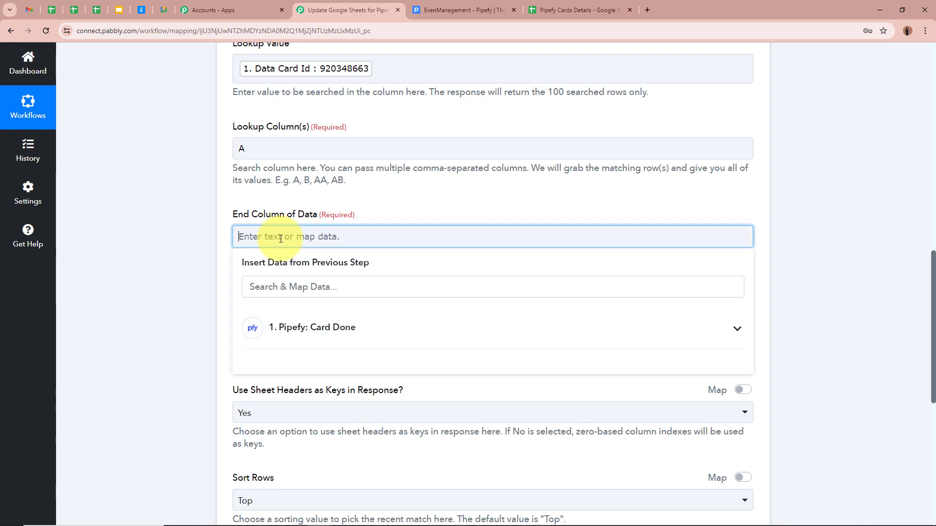
pyautogui.click(156, 245)
pyautogui.scroll(-2, 157, 244)
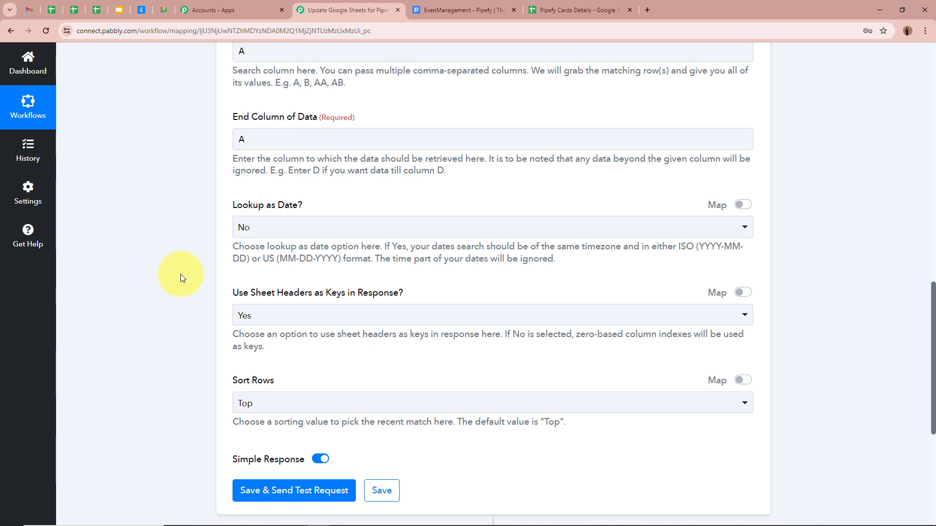
pyautogui.scroll(2, 180, 274)
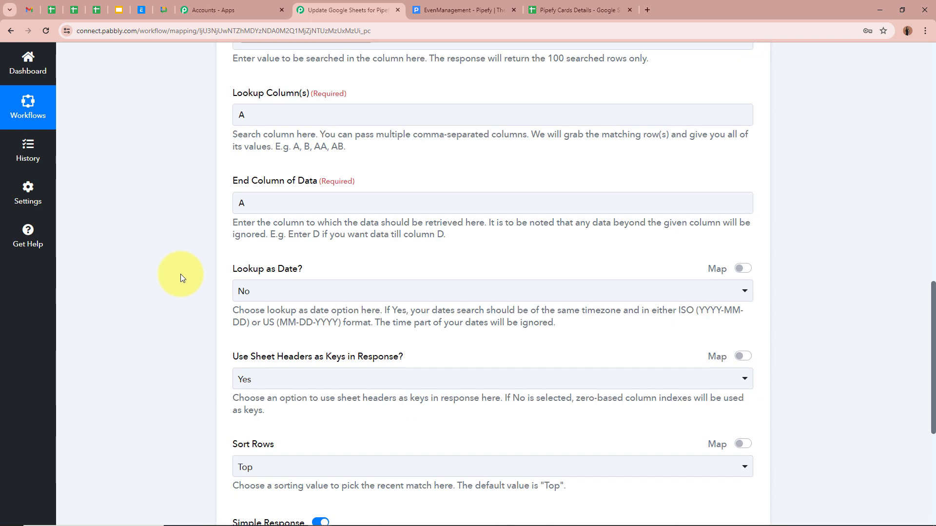
pyautogui.scroll(-3, 180, 274)
pyautogui.click(303, 441)
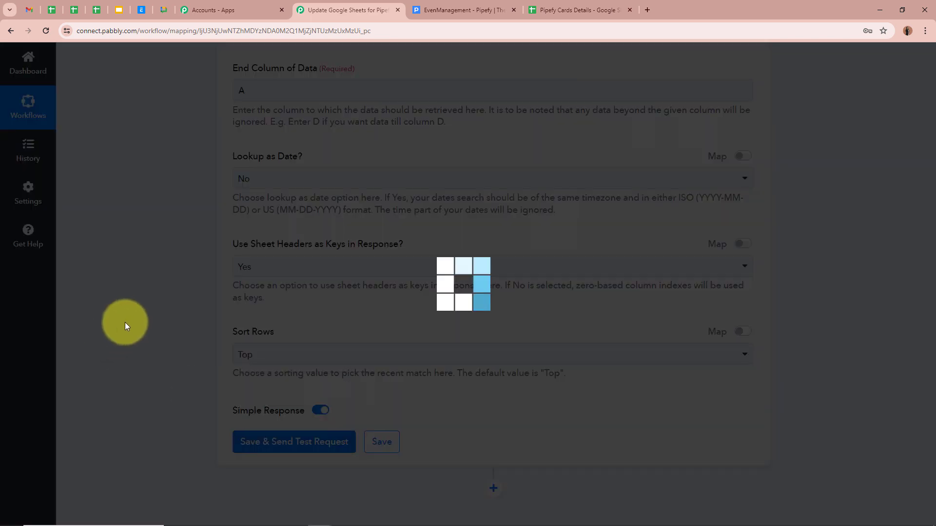
pyautogui.scroll(-7, 259, 317)
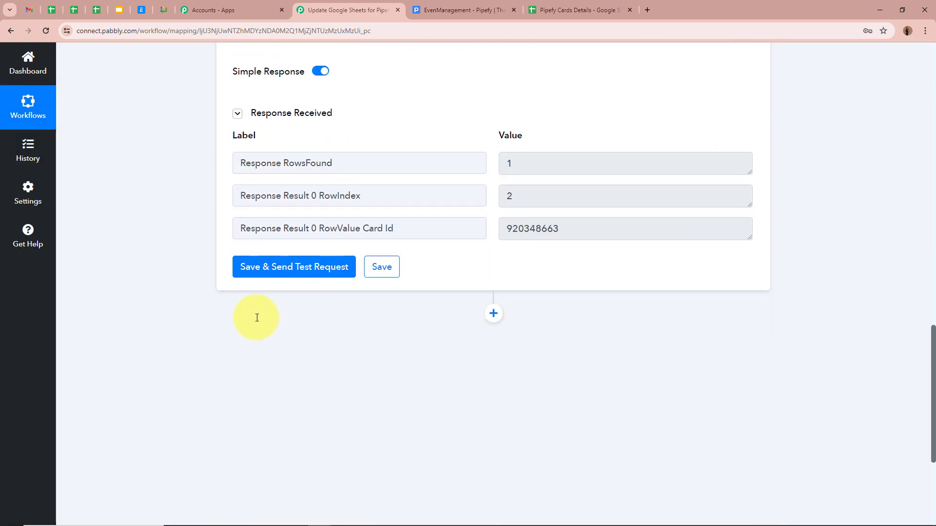
pyautogui.scroll(2, 672, 270)
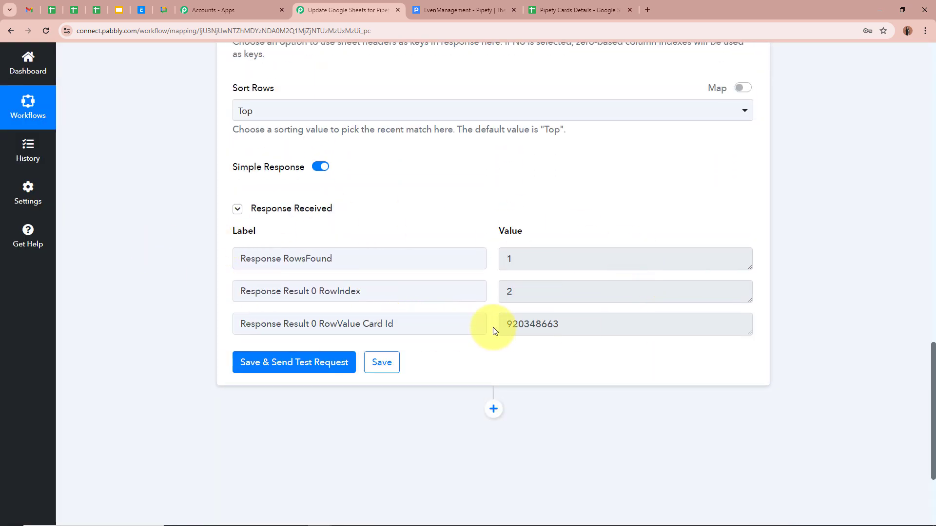
pyautogui.moveTo(500, 326); pyautogui.dragTo(587, 327)
pyautogui.click(587, 363)
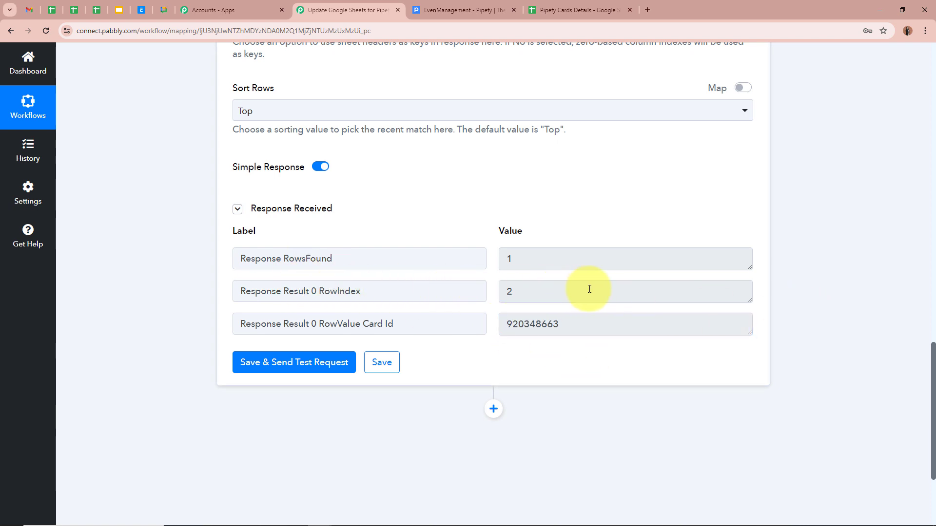
# - Collapse the Google Sheets lookup step
pyautogui.scroll(18, 821, 295)
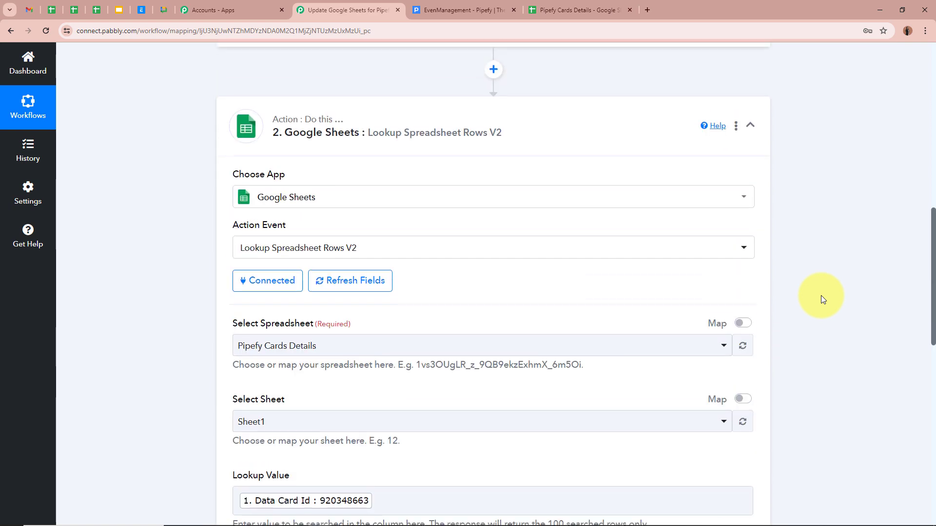
pyautogui.scroll(2, 821, 295)
pyautogui.click(750, 229)
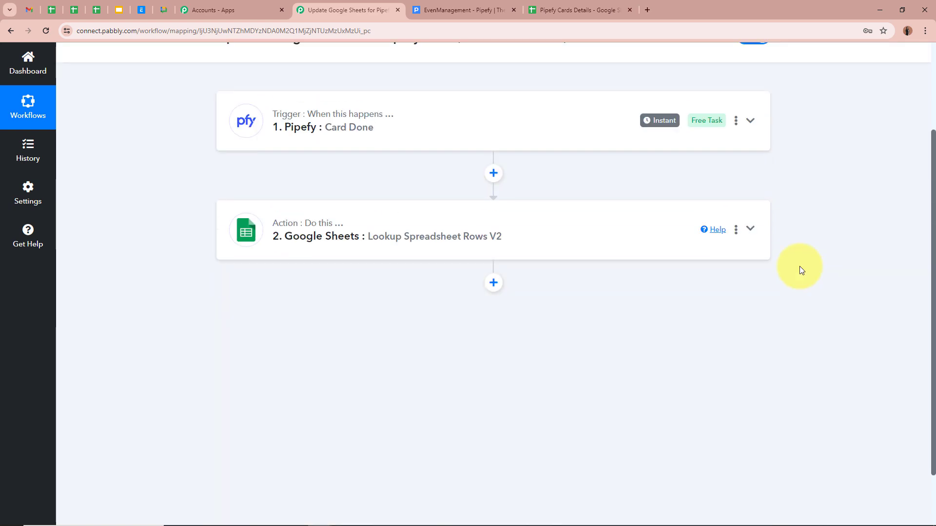
pyautogui.scroll(3, 799, 266)
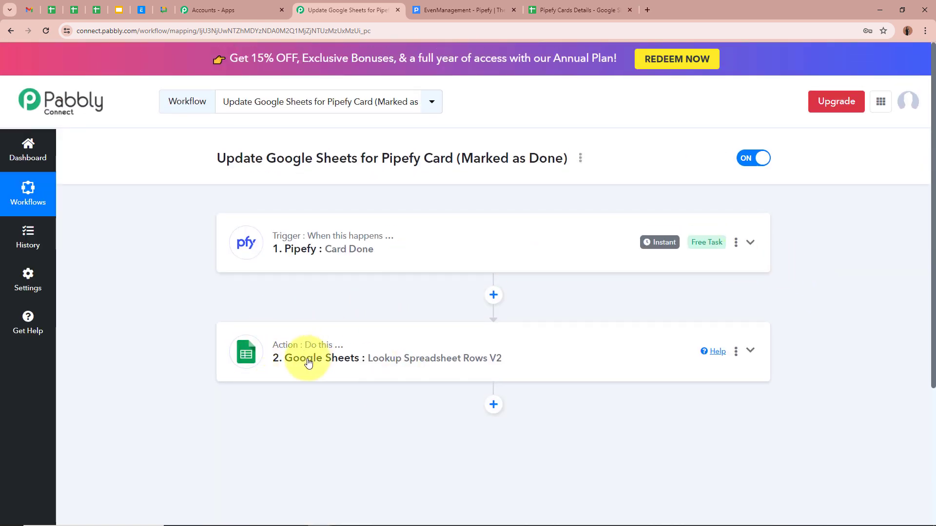
pyautogui.scroll(-2, 163, 328)
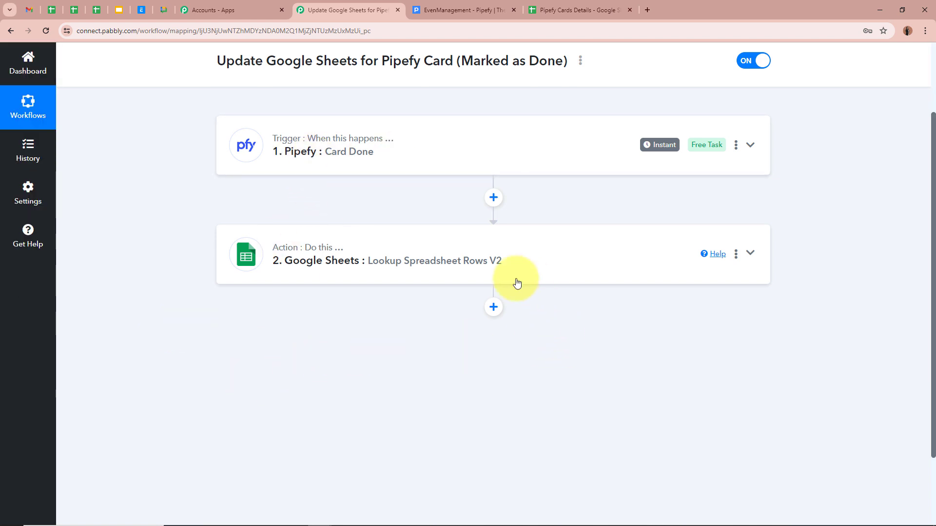
# - Add a Google Sheets step with the Update Row action after the lookup
pyautogui.click(494, 308)
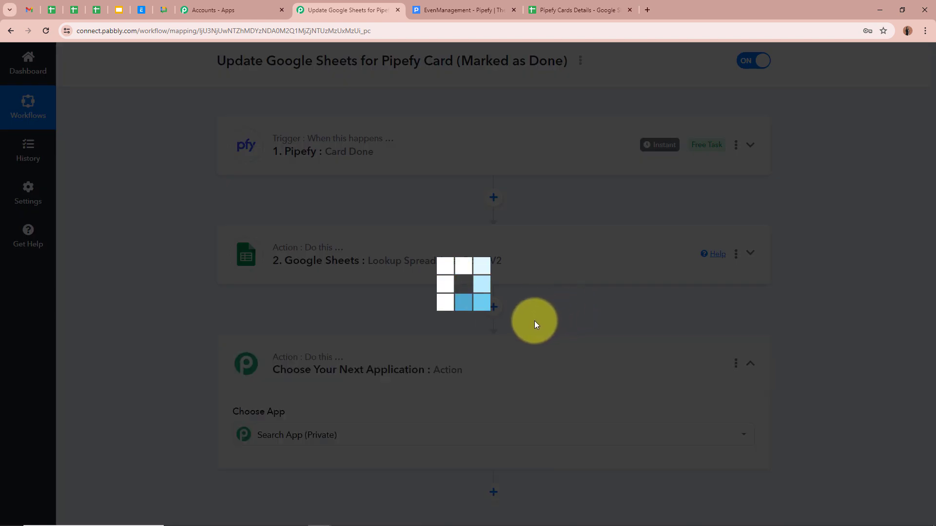
pyautogui.write('Google')
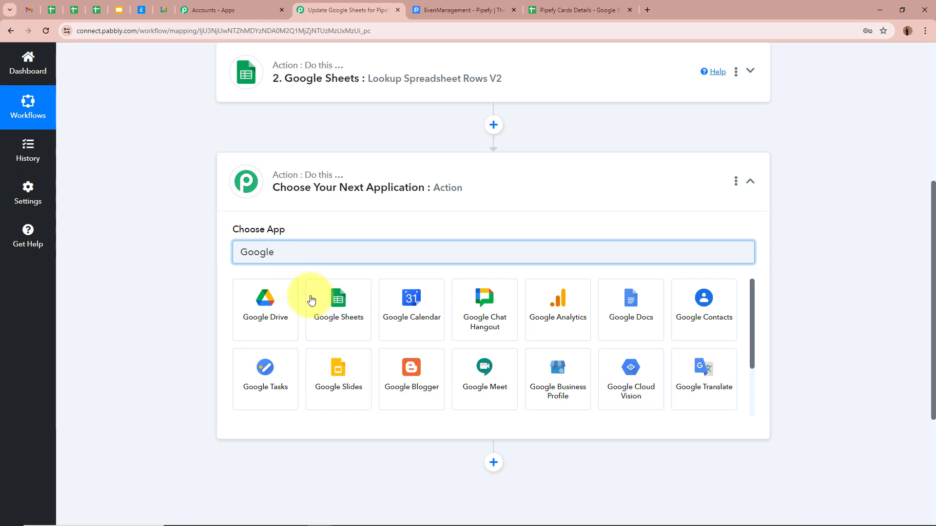
pyautogui.click(322, 306)
pyautogui.scroll(-8, 352, 229)
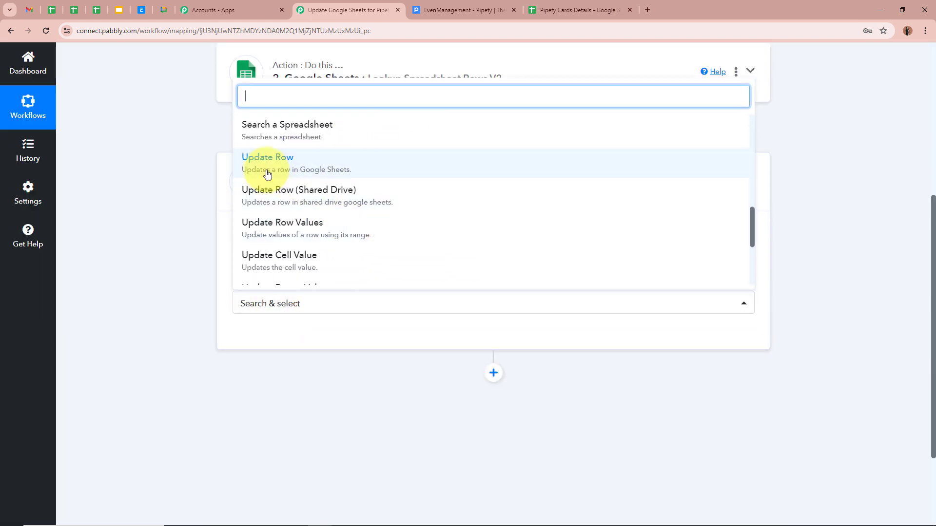
pyautogui.click(267, 168)
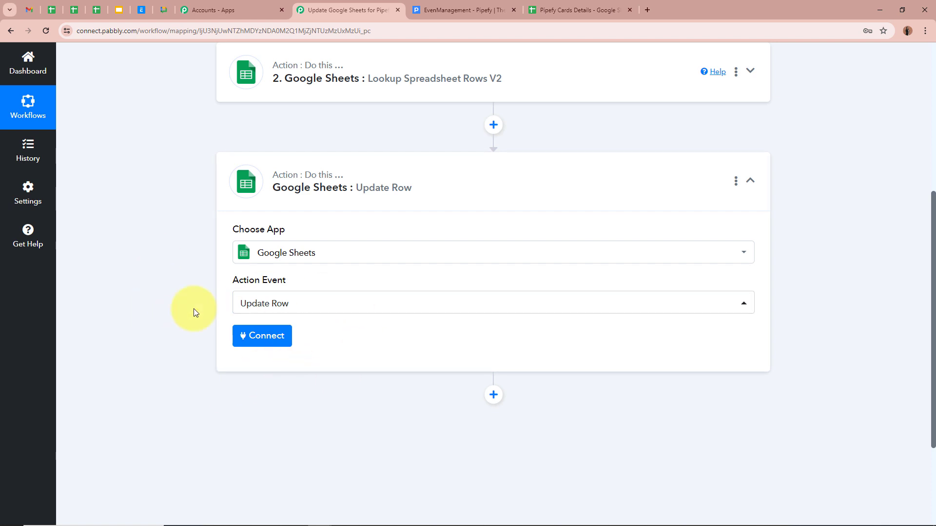
pyautogui.click(246, 343)
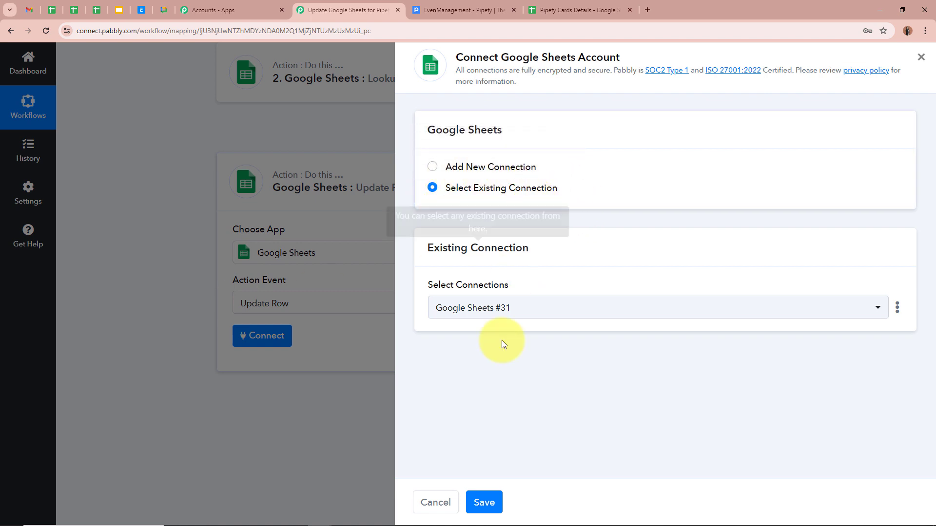
# - Keep the existing Google Sheets #31 connection for the Update Row step
pyautogui.click(481, 495)
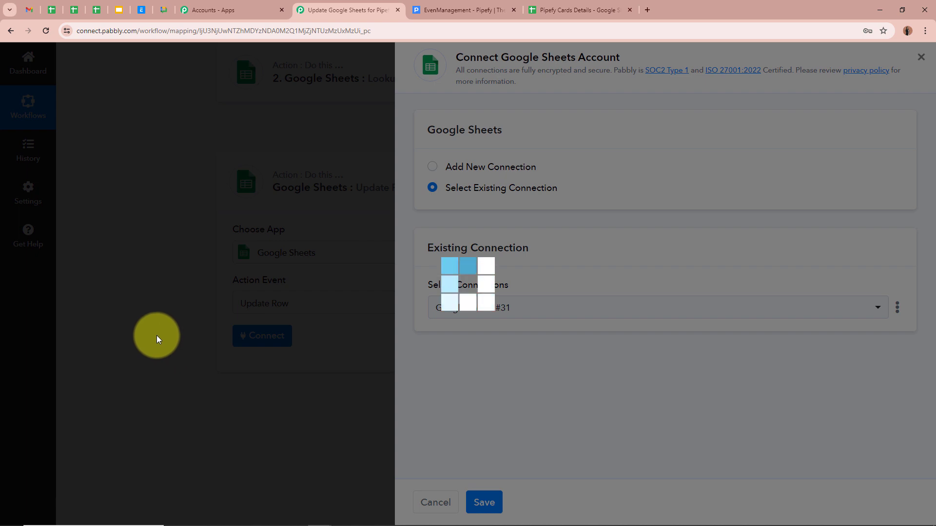
pyautogui.scroll(-1, 142, 323)
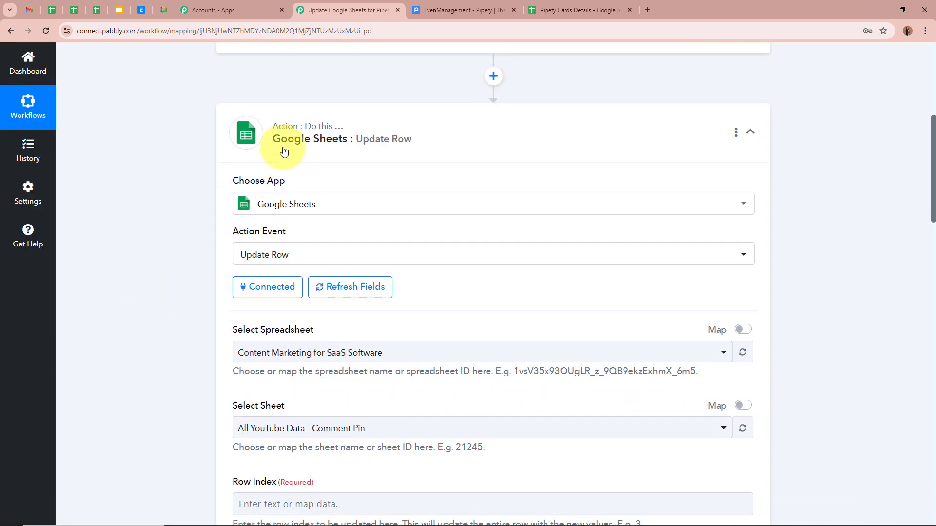
pyautogui.scroll(-2, 184, 279)
pyautogui.scroll(-1, 176, 292)
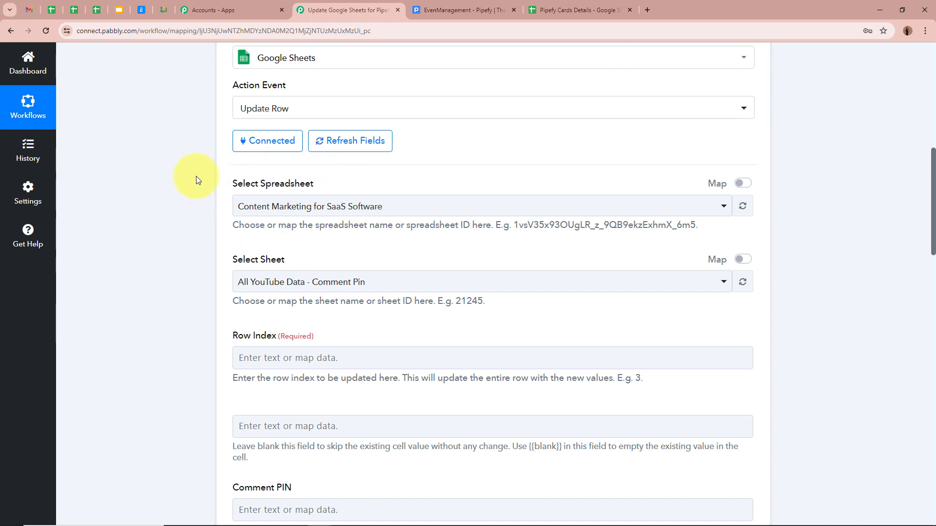
# - Point Update Row at the Pipefy Cards Details spreadsheet's Sheet1
pyautogui.click(313, 205)
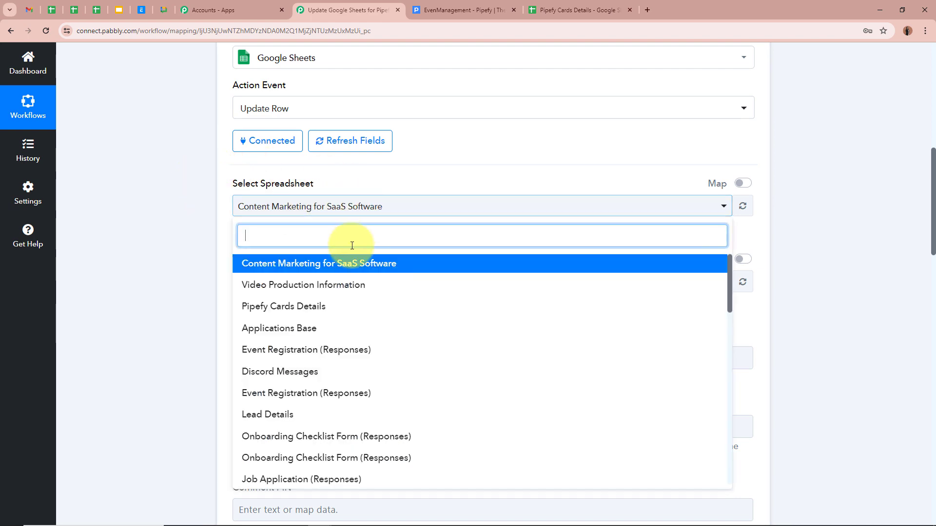
pyautogui.click(327, 307)
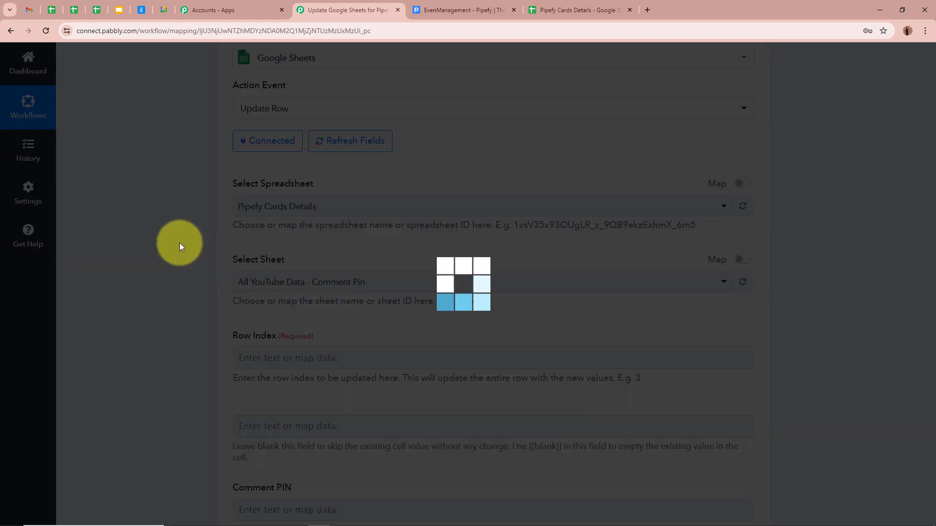
pyautogui.scroll(-2, 179, 243)
pyautogui.click(296, 184)
pyautogui.click(297, 243)
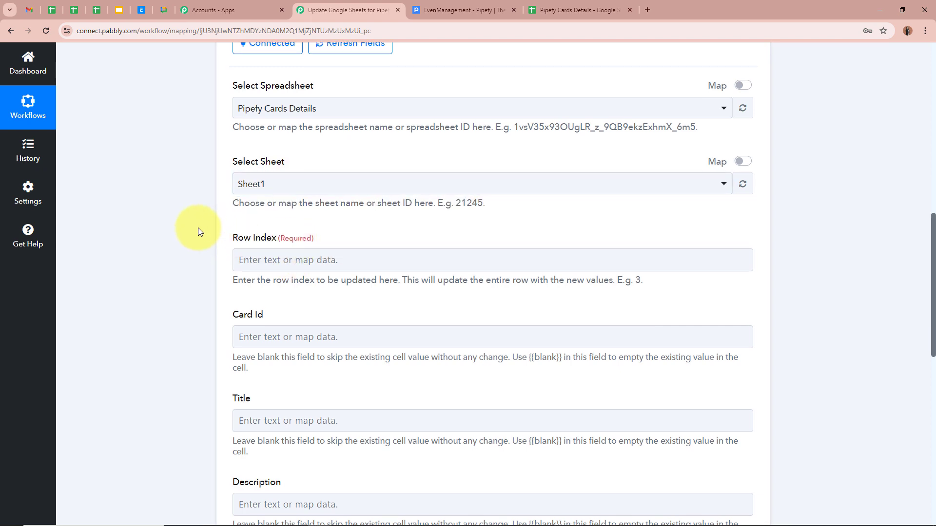
pyautogui.scroll(-1, 198, 231)
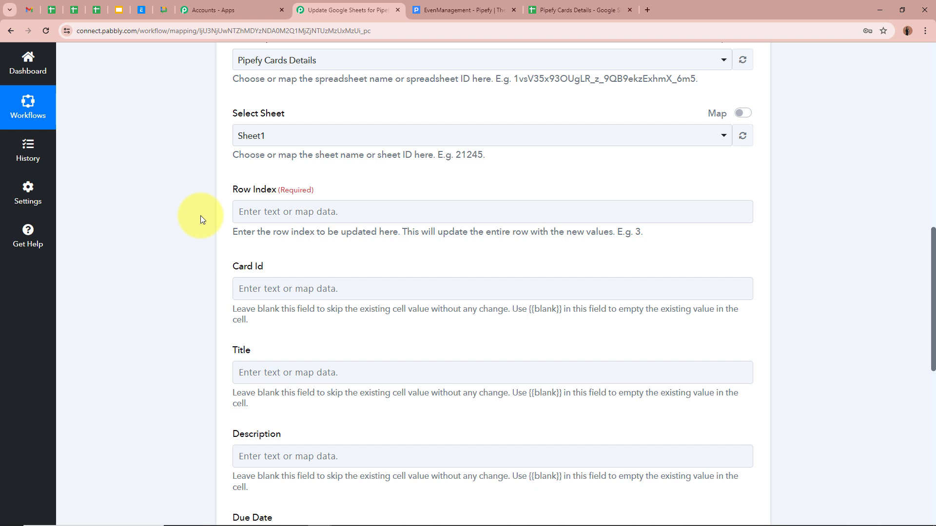
# - Map Row Index to the lookup step's Response Result 0 RowIndex (value 2)
pyautogui.click(278, 211)
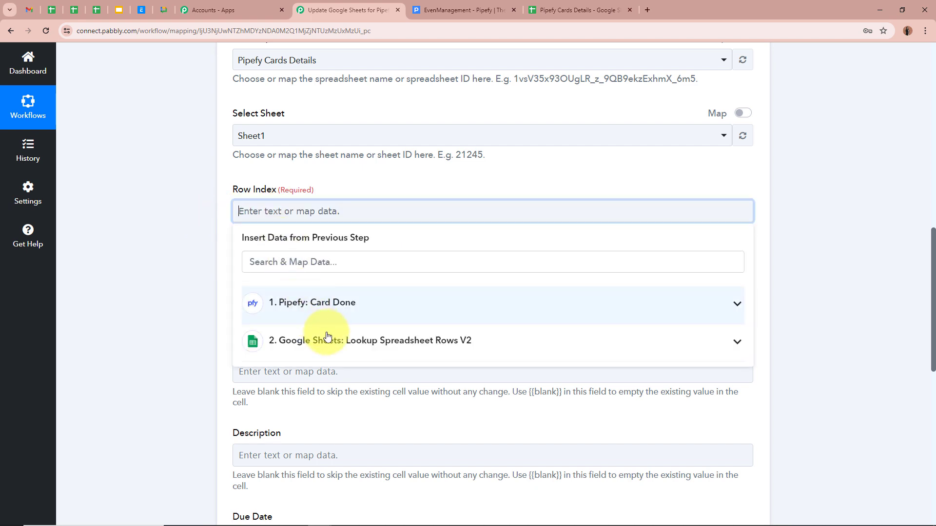
pyautogui.click(344, 340)
pyautogui.click(341, 397)
pyautogui.click(202, 257)
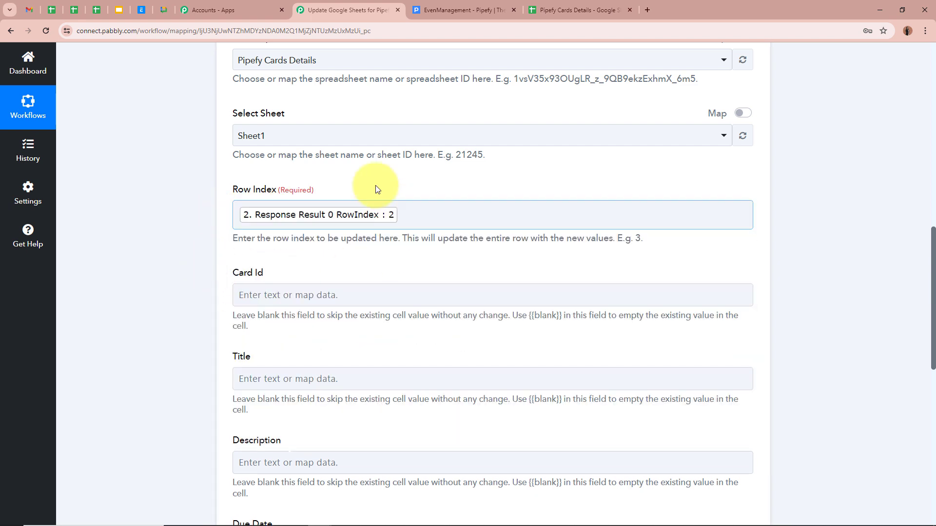
pyautogui.scroll(-3, 201, 255)
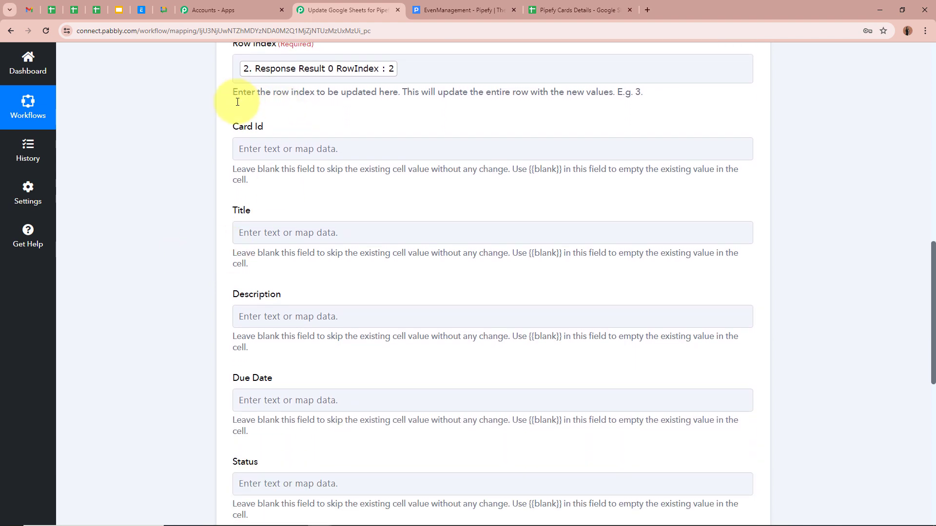
pyautogui.scroll(-1, 247, 314)
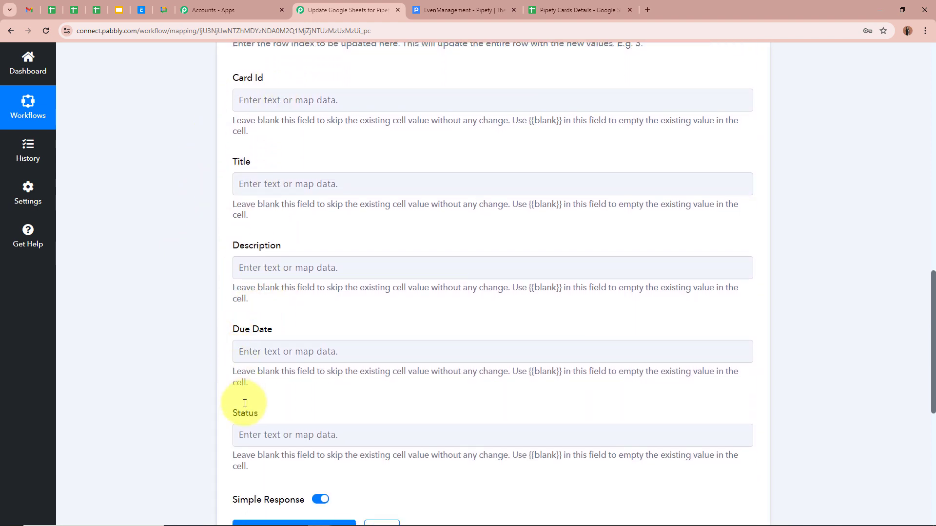
# - Check the sheet's Title, Description, Due Date and Status column headers
pyautogui.click(524, 8)
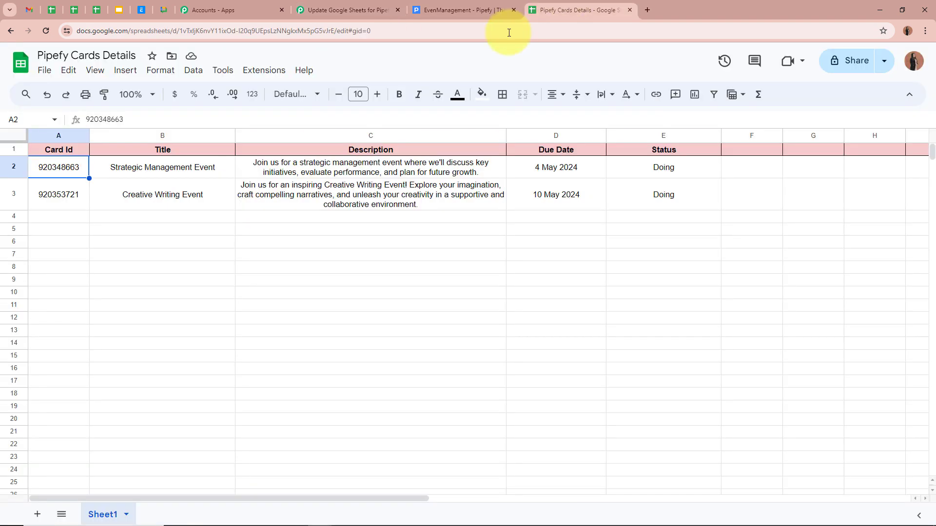
pyautogui.click(162, 150)
pyautogui.click(370, 150)
pyautogui.click(556, 152)
pyautogui.click(650, 152)
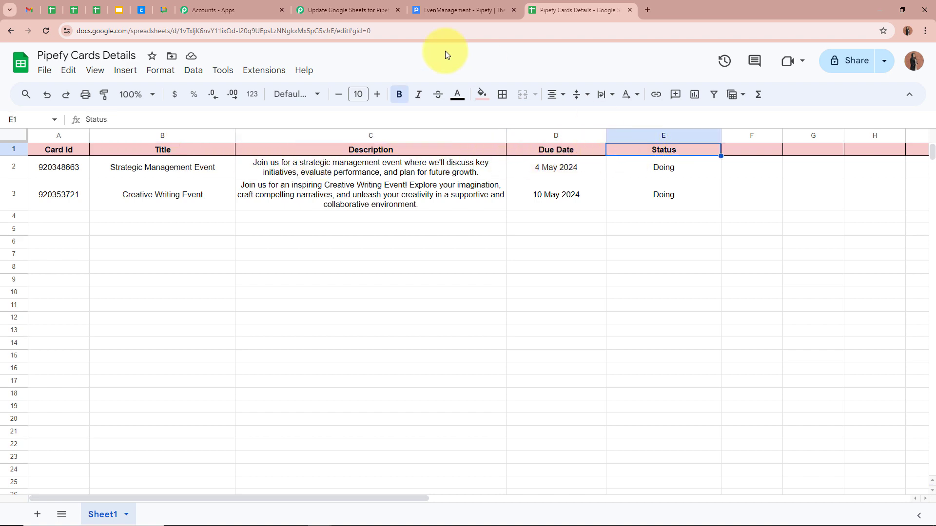
pyautogui.click(330, 5)
pyautogui.scroll(-2, 215, 371)
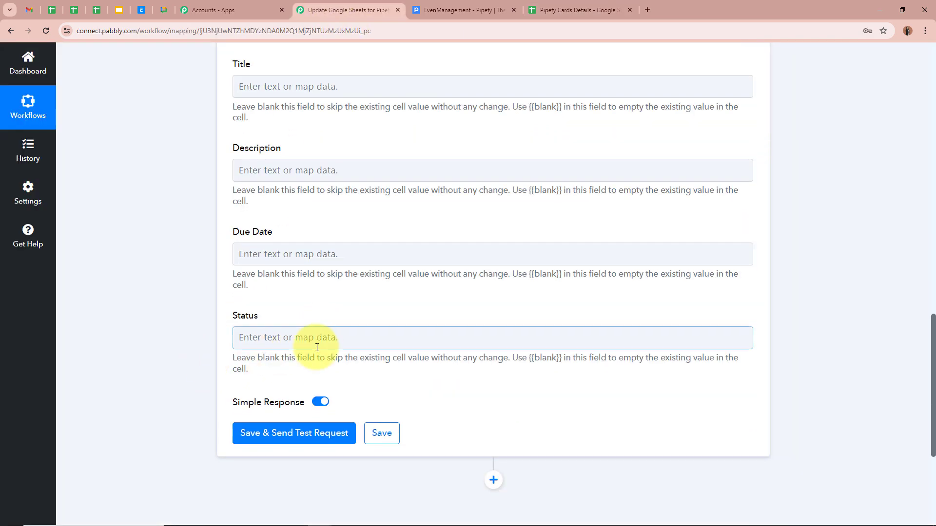
# - Enter Done as the Status value, then save and test the Update Row step
pyautogui.click(325, 336)
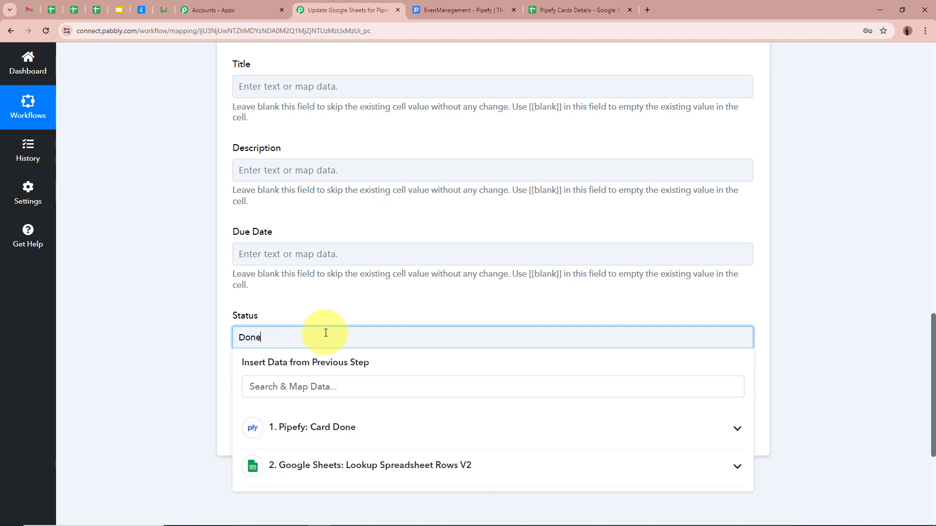
pyautogui.click(147, 320)
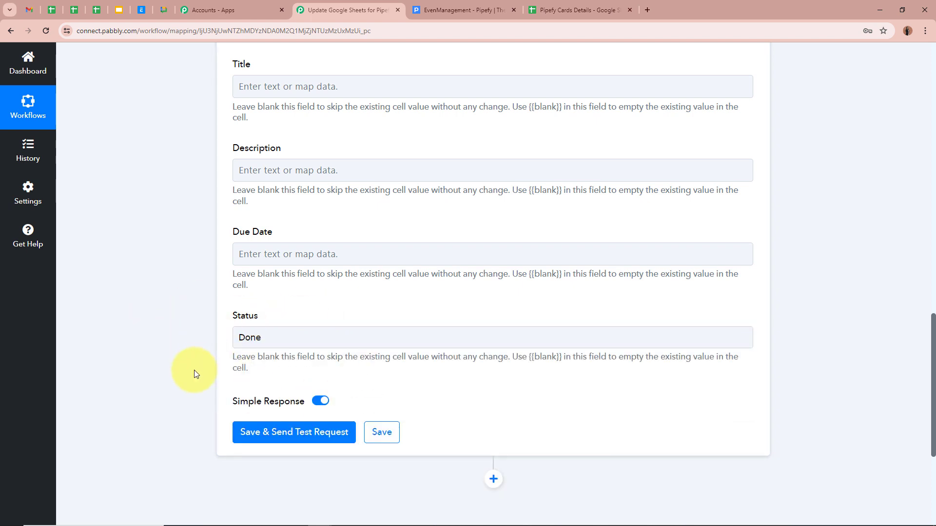
pyautogui.scroll(7, 277, 417)
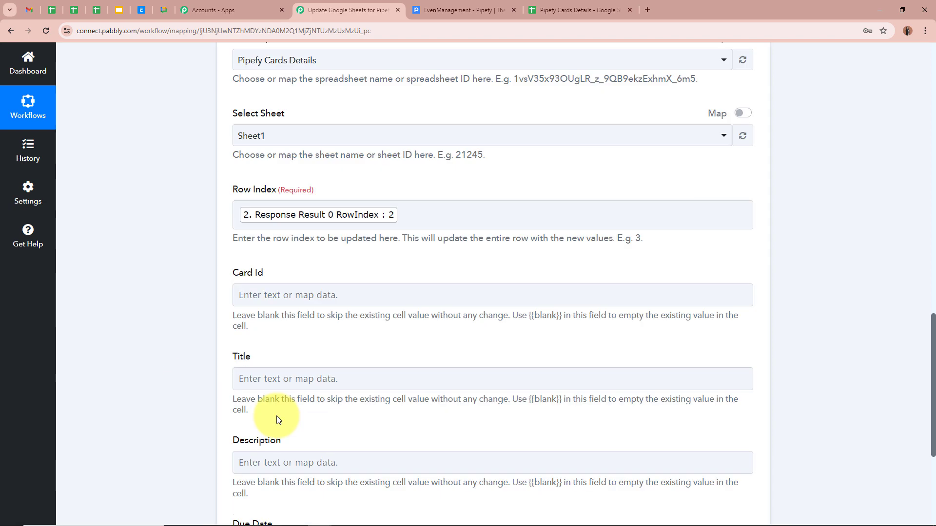
pyautogui.scroll(-7, 276, 416)
pyautogui.click(287, 387)
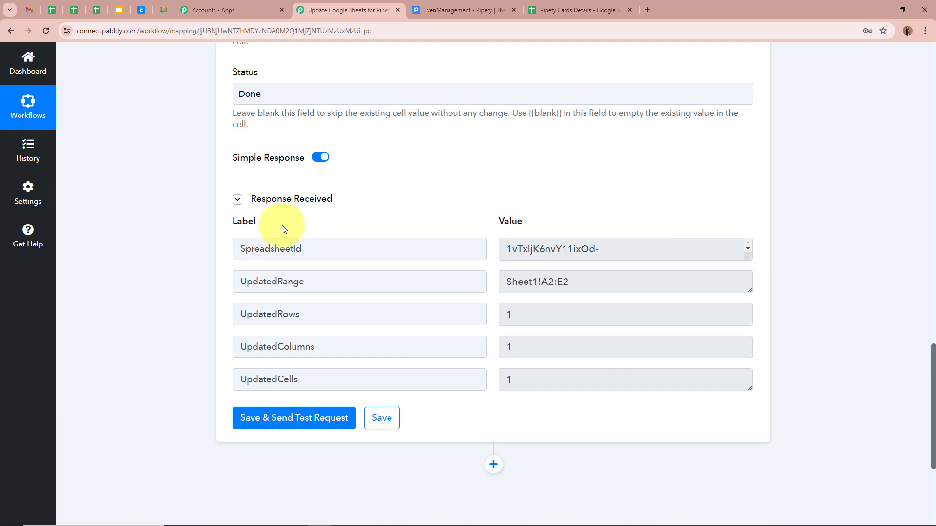
pyautogui.click(603, 9)
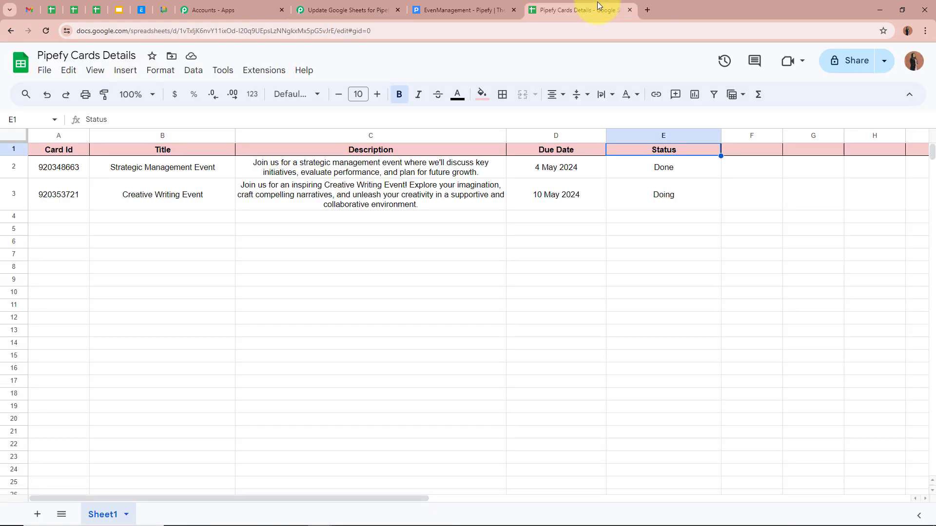
# - Verify Strategic Management Event now reads Done while Creative Writing Event remains Doing
pyautogui.click(634, 168)
pyautogui.click(200, 173)
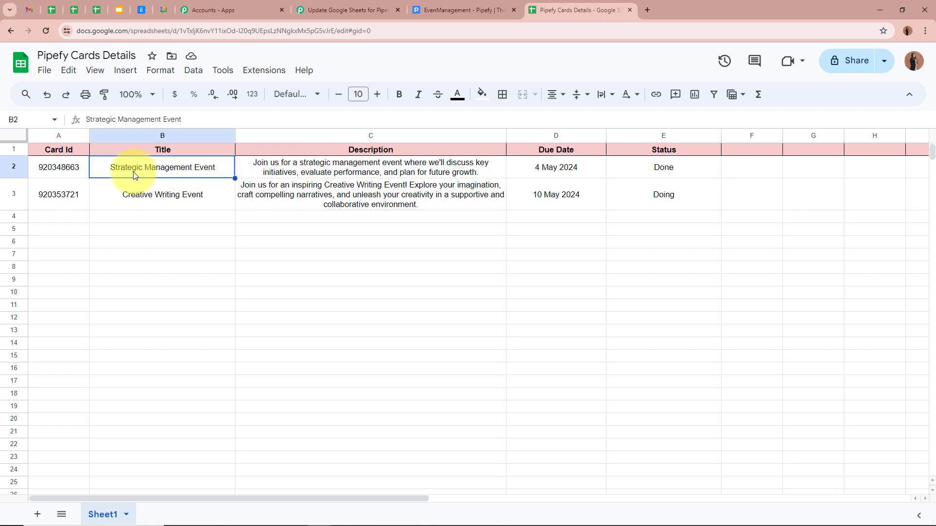
pyautogui.click(616, 177)
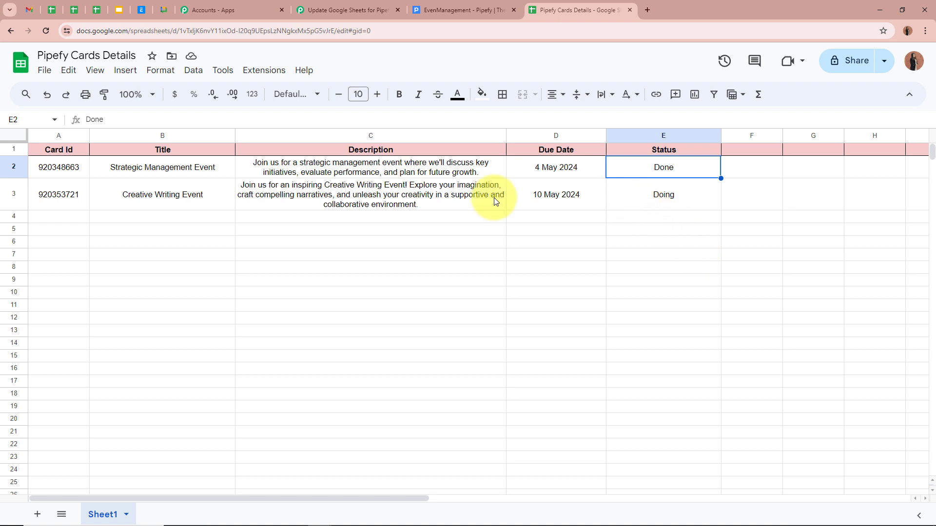
pyautogui.click(135, 197)
pyautogui.click(668, 194)
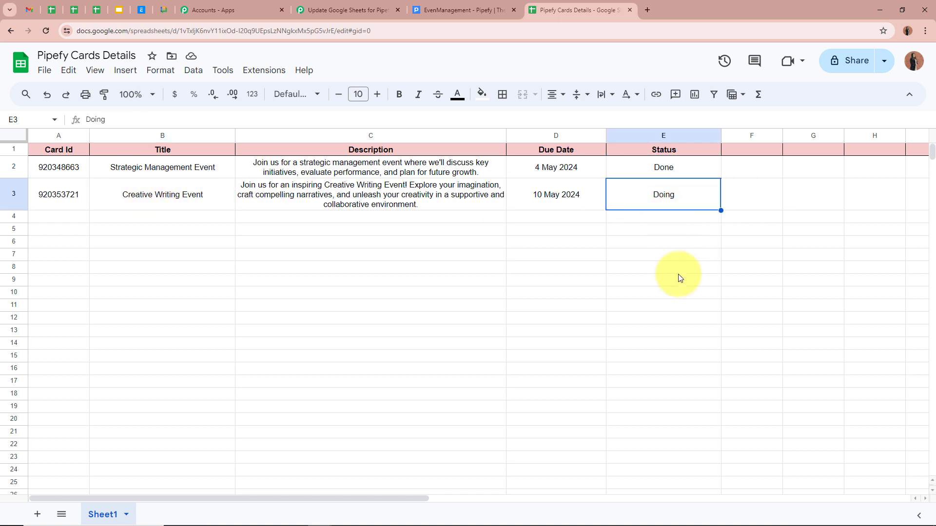
pyautogui.click(655, 229)
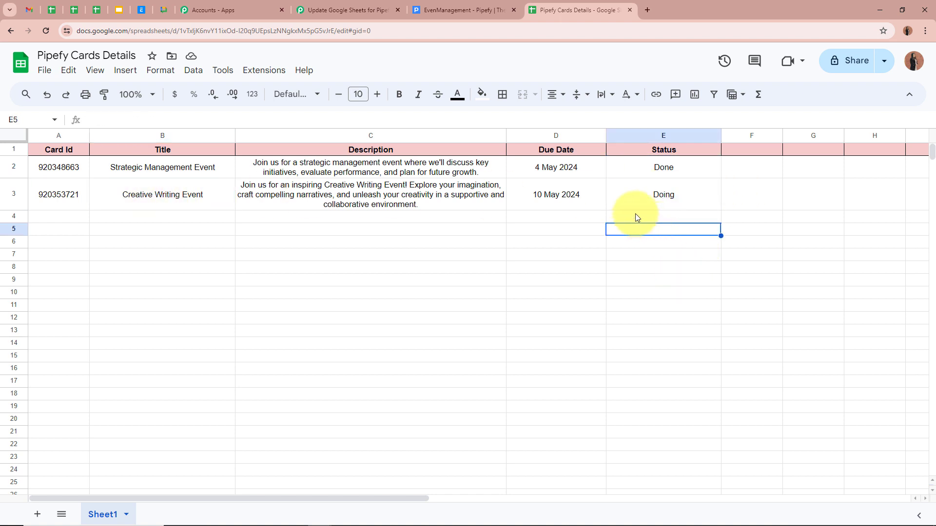
pyautogui.click(485, 14)
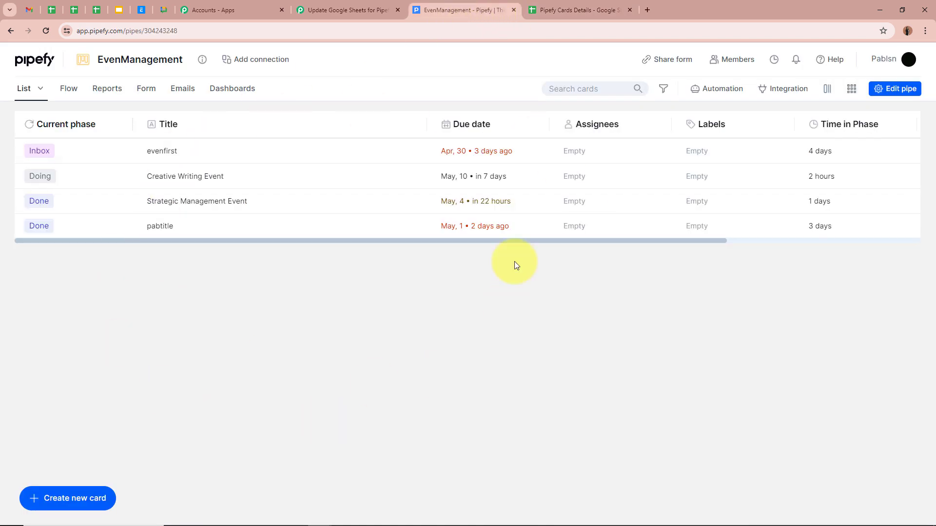
# - Move the Creative Writing Event card to Done in Pipefy and check its row in Google Sheets
pyautogui.click(227, 179)
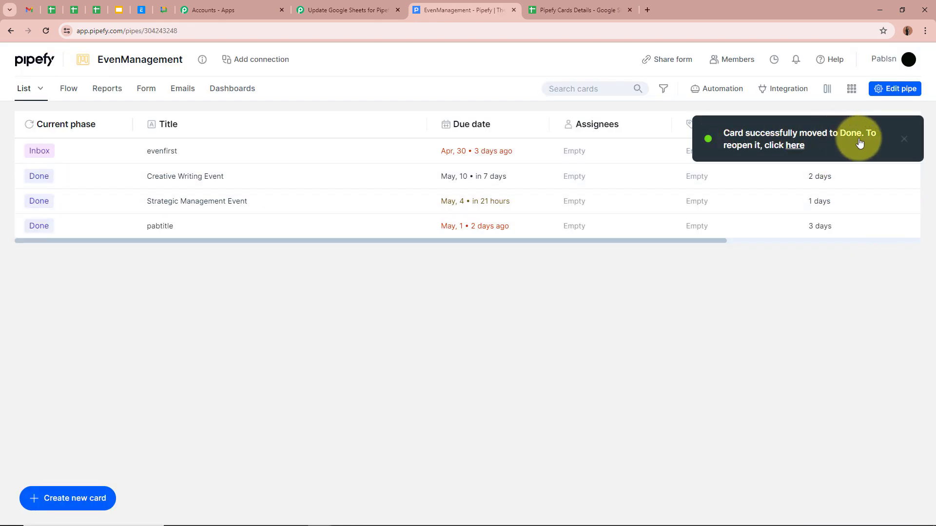
pyautogui.click(903, 139)
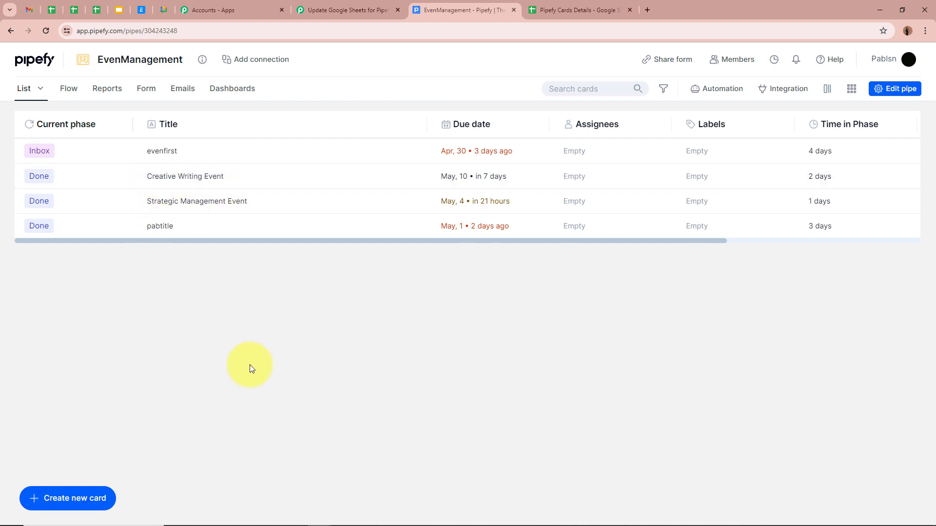
pyautogui.click(578, 10)
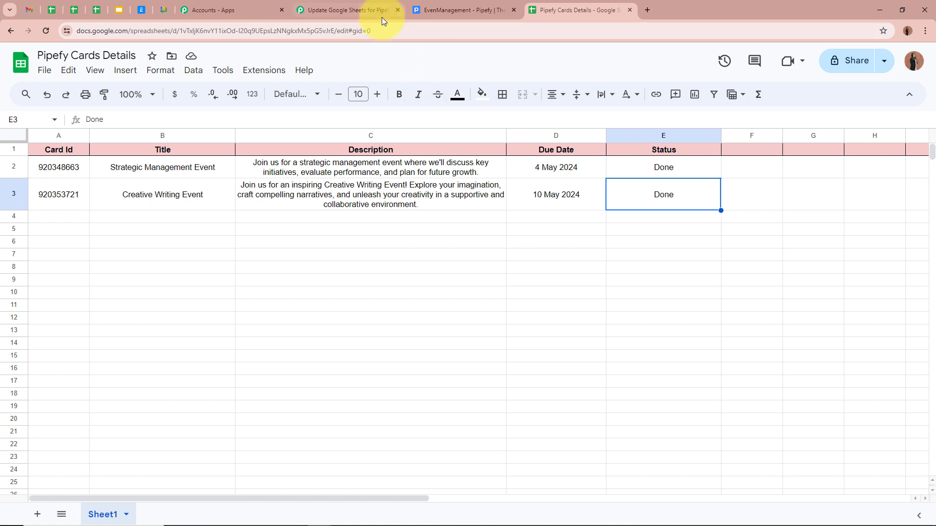
# - Return to the 'Update Google Sheets for Pipefy' workflow after confirming both event rows read Done
pyautogui.click(347, 10)
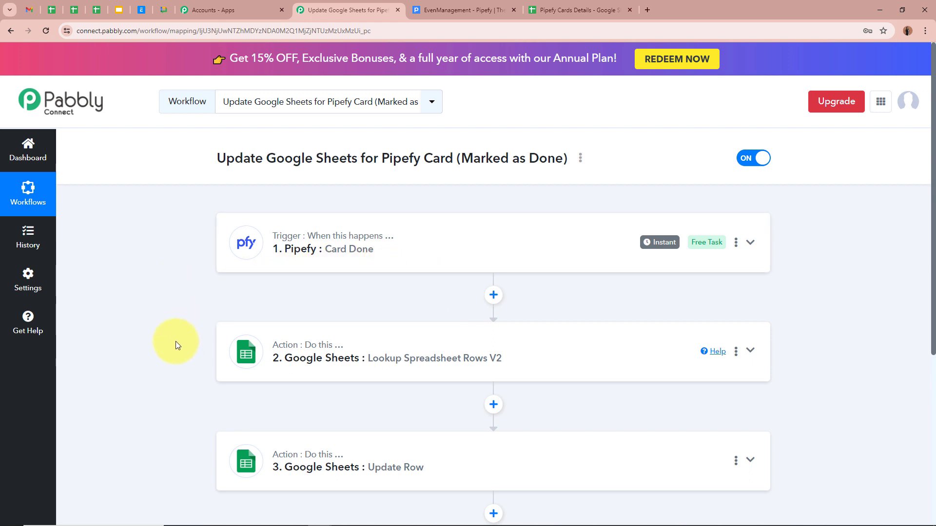
pyautogui.scroll(-2, 177, 344)
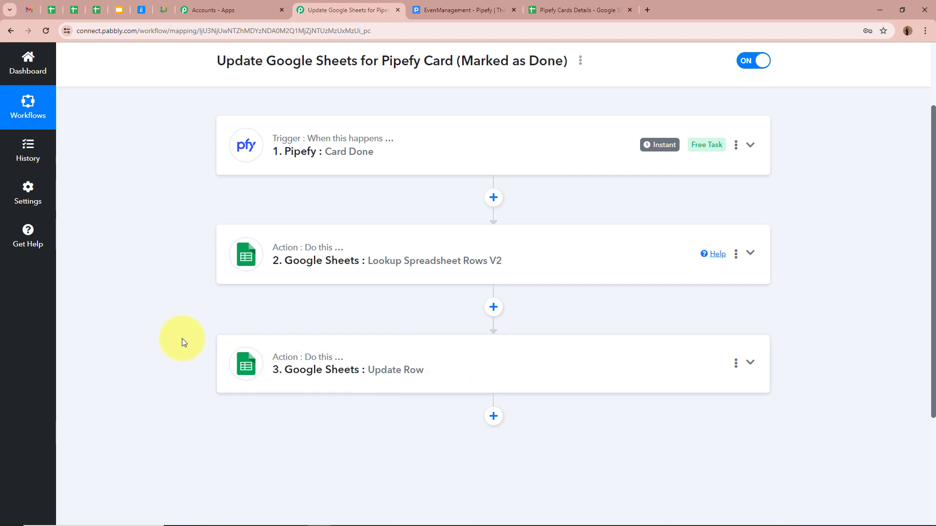
pyautogui.scroll(2, 212, 356)
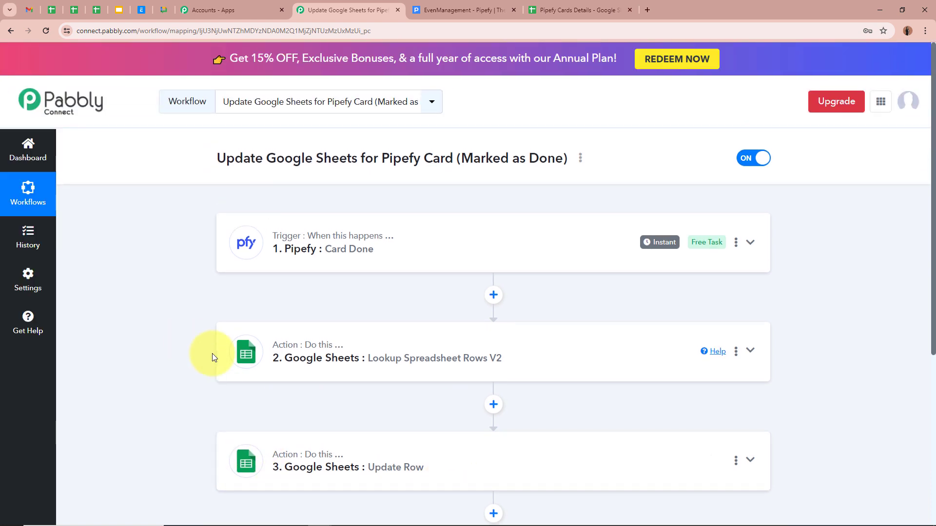